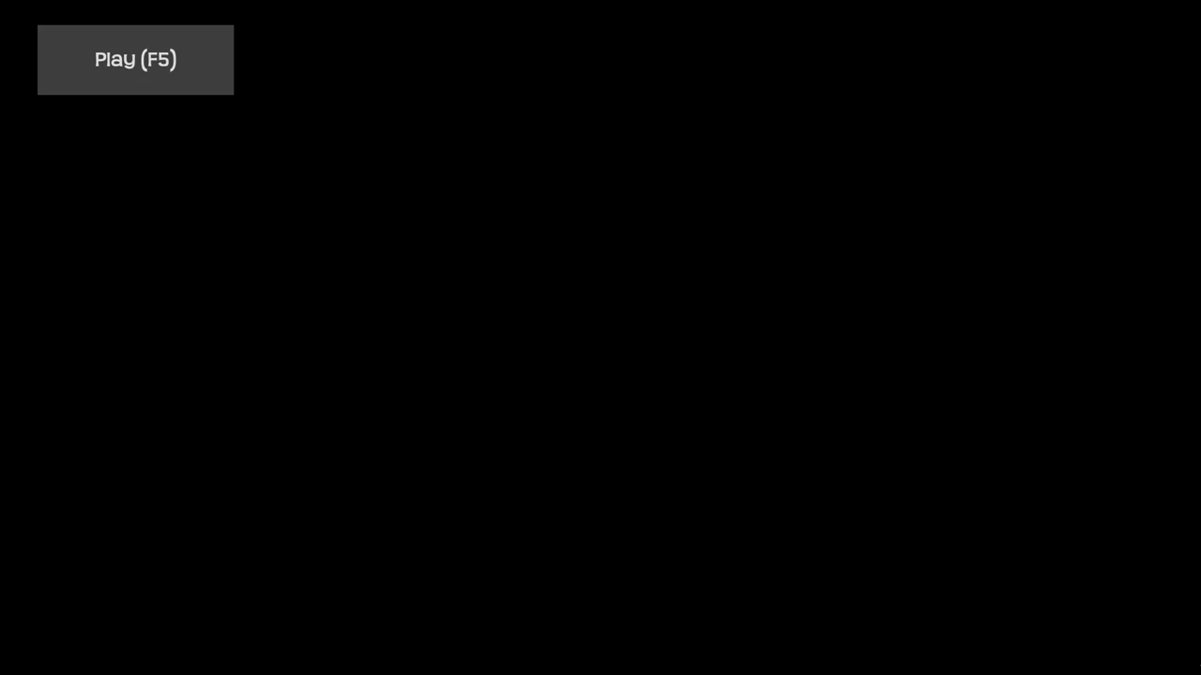
# - Bring up the lost_in_voxel project with start.tscn shown in the 3D editor
pyautogui.press('F5')
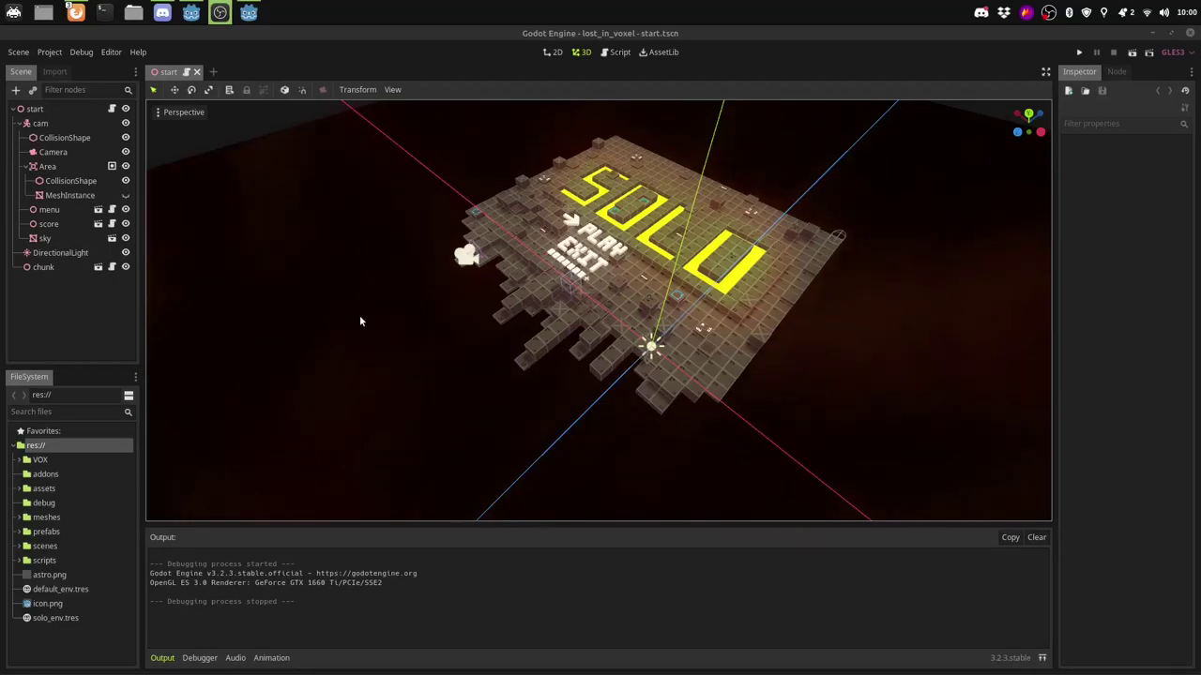
# - Orbit down to a low angle and zoom in on the SOLO board with PLAY and EXIT
pyautogui.moveTo(381, 316)
pyautogui.mouseDown(button='middle')
pyautogui.moveTo(468, 269)
pyautogui.moveTo(511, 280)
pyautogui.moveTo(382, 304)
pyautogui.moveTo(413, 300)
pyautogui.mouseUp(button='middle')
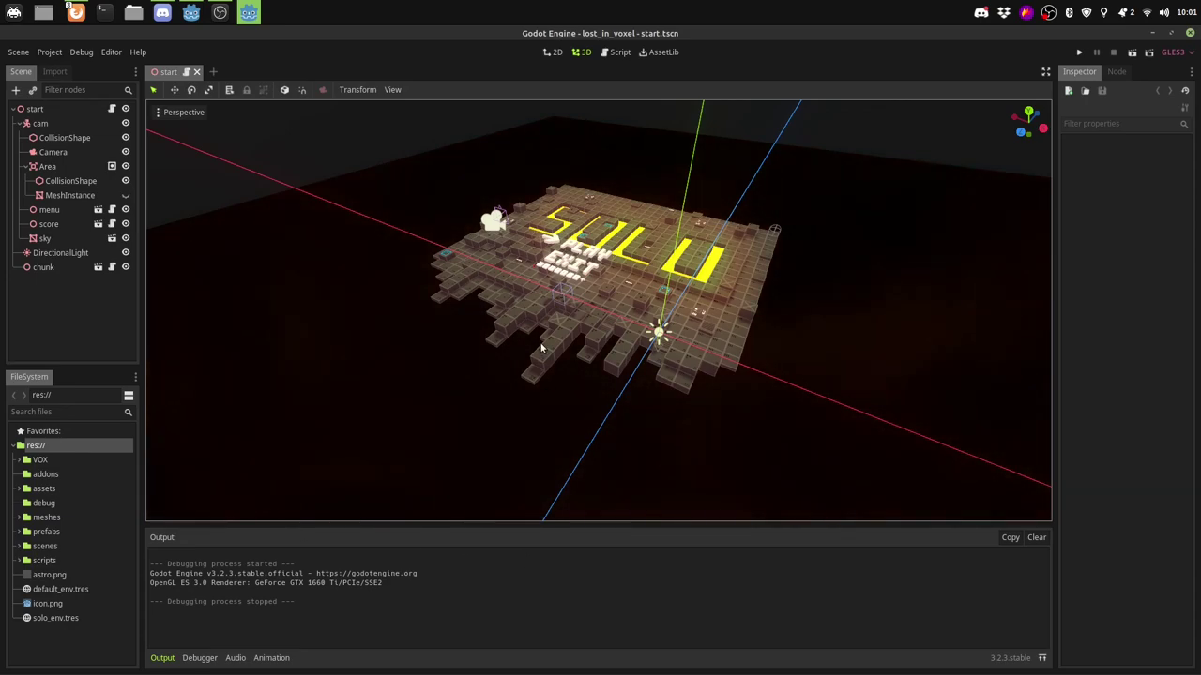
pyautogui.moveTo(541, 348); pyautogui.dragTo(534, 328, button='middle')
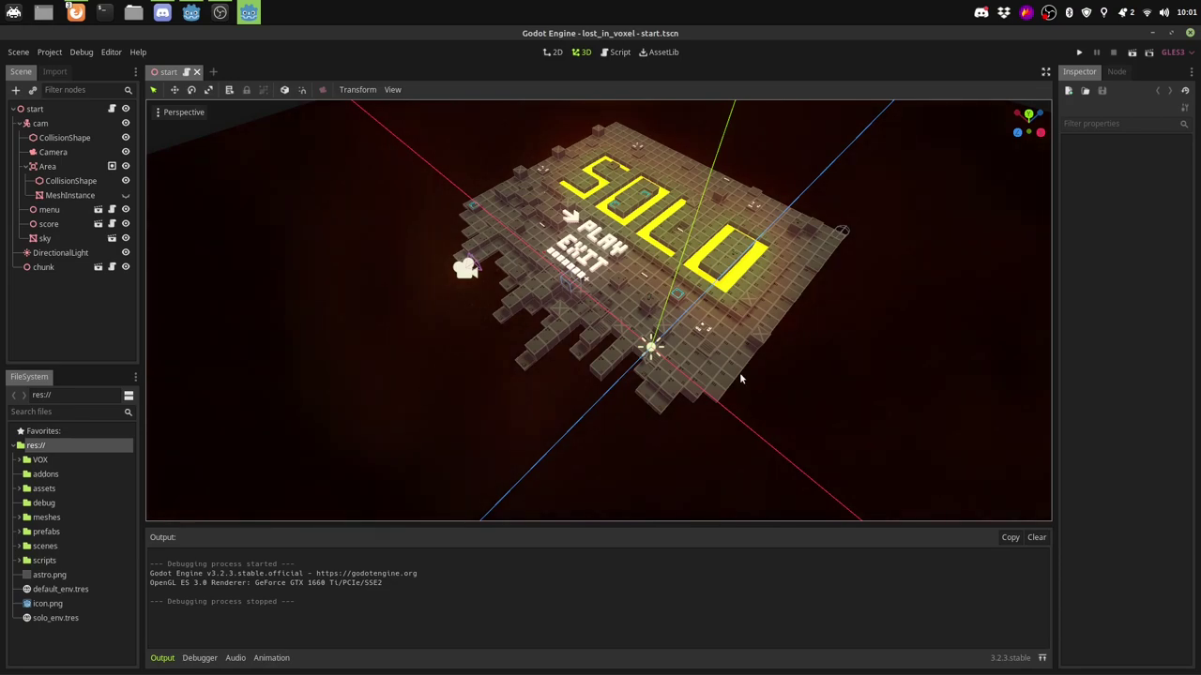
pyautogui.moveTo(682, 263)
pyautogui.mouseDown(button='middle')
pyautogui.moveTo(662, 263)
pyautogui.moveTo(682, 264)
pyautogui.mouseUp(button='middle')
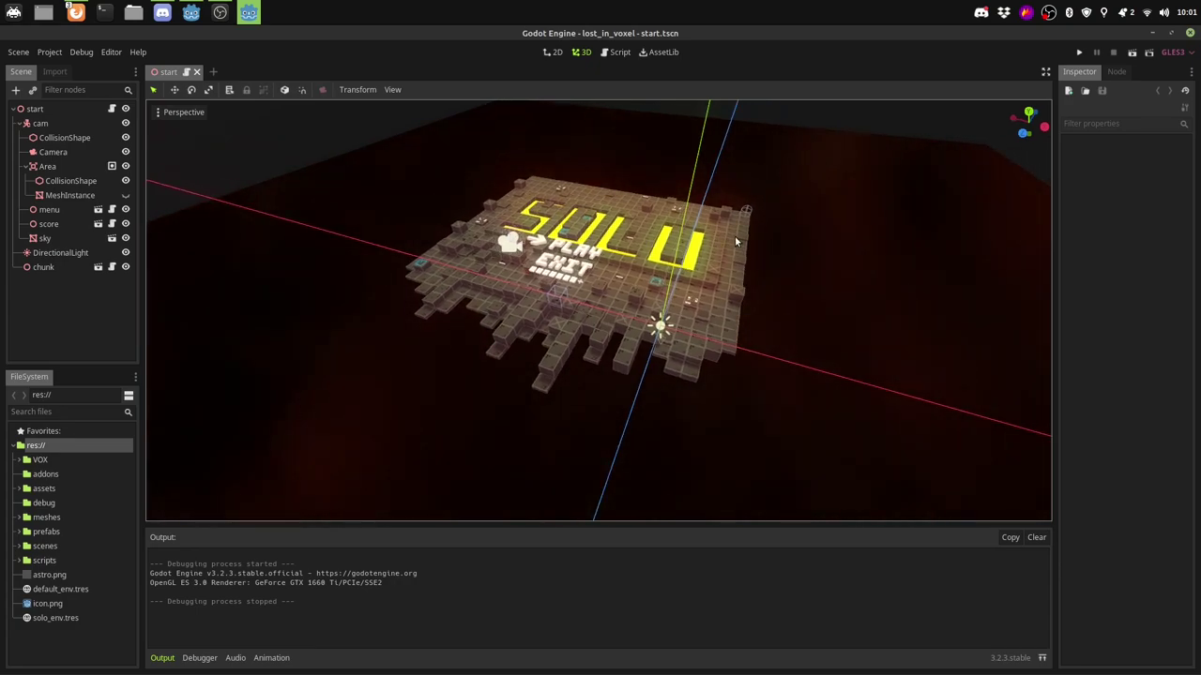
pyautogui.scroll(2, 736, 242)
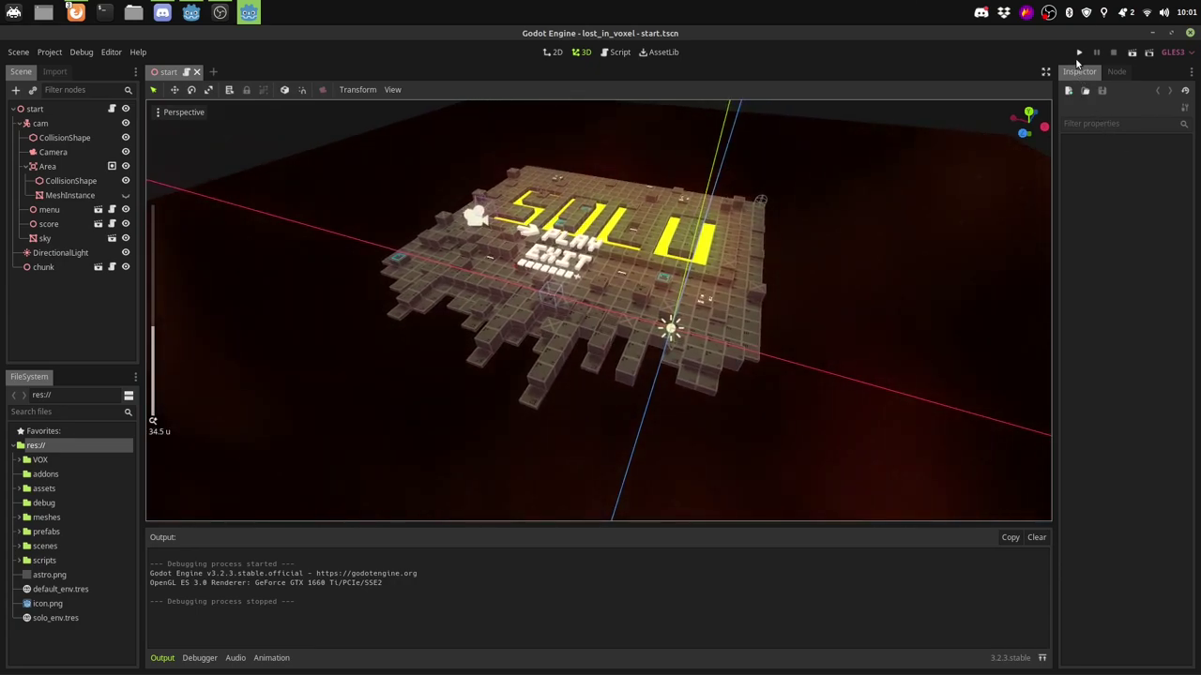
# - Run the project, start a round from the PLAY menu, and advance past the SOLO letters
pyautogui.click(1077, 54)
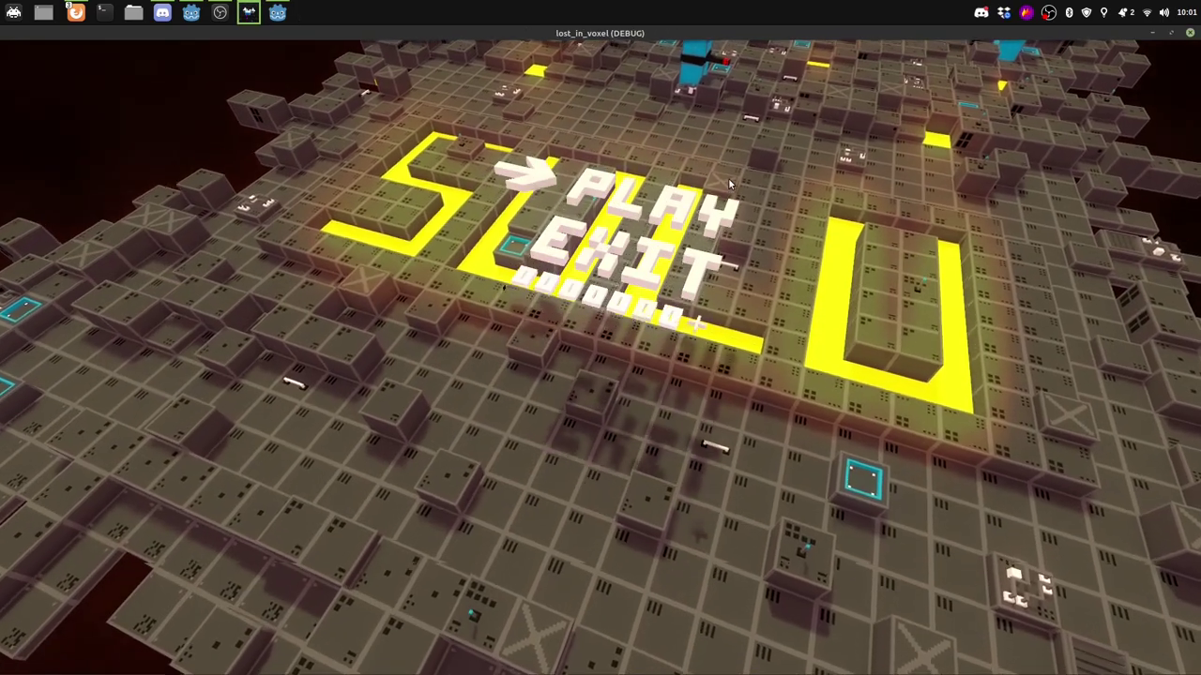
pyautogui.press('Return')
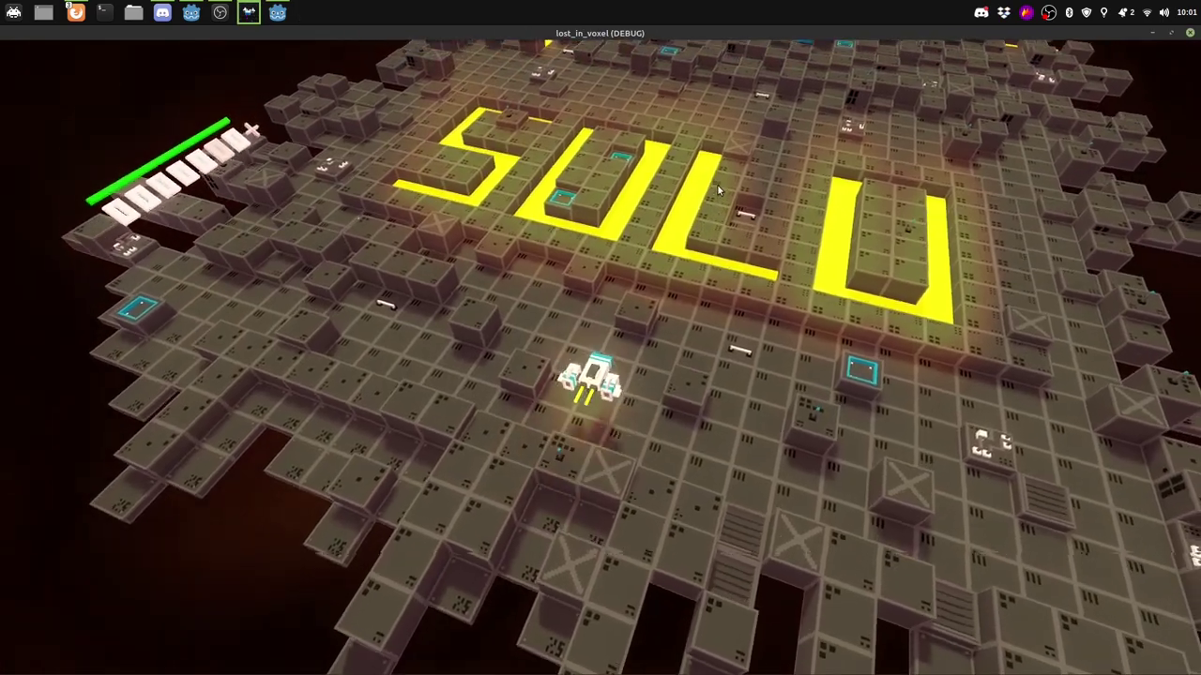
pyautogui.press('w')
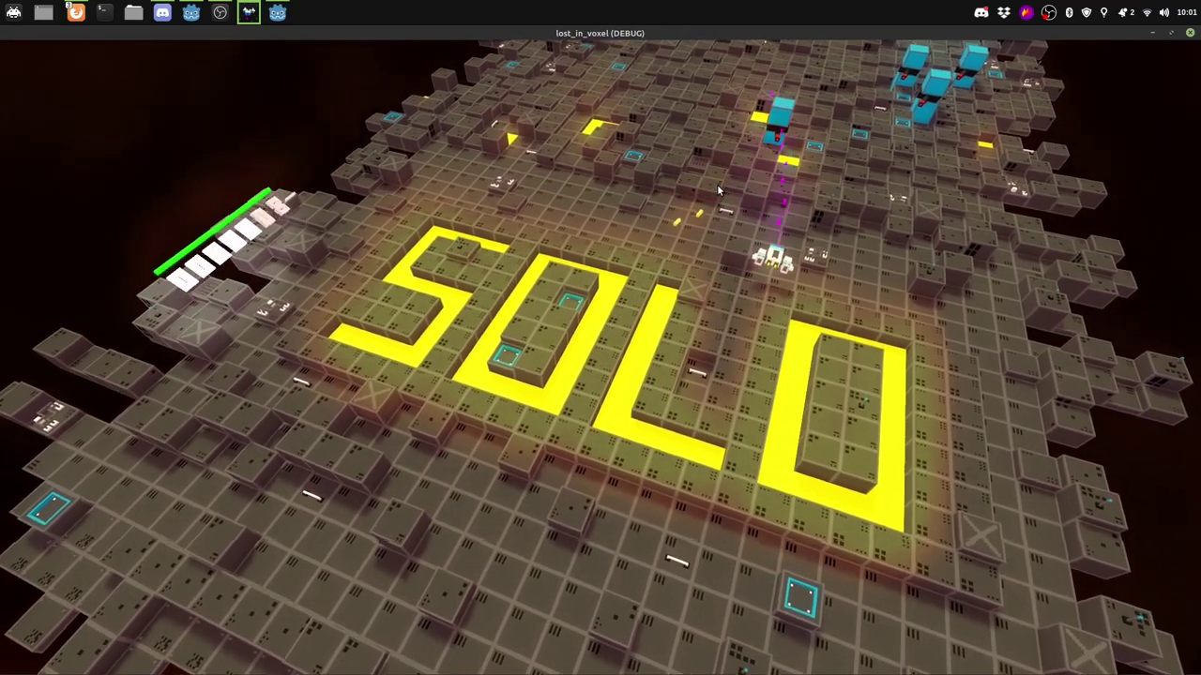
pyautogui.press('w')
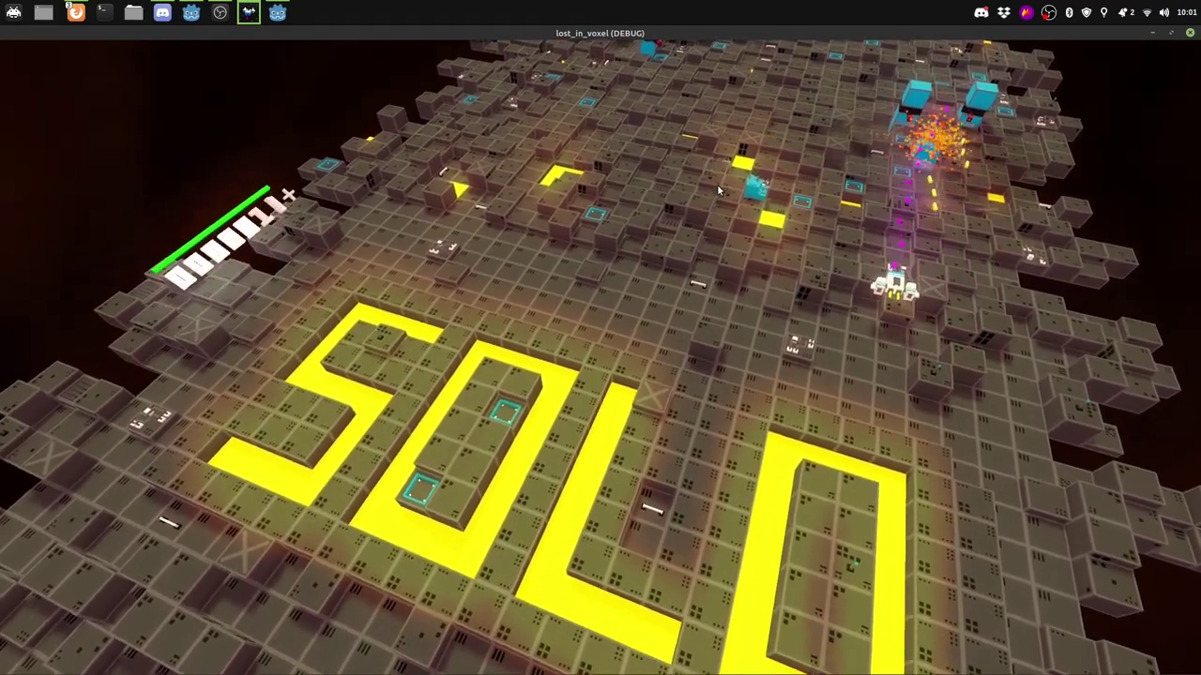
pyautogui.press('w')
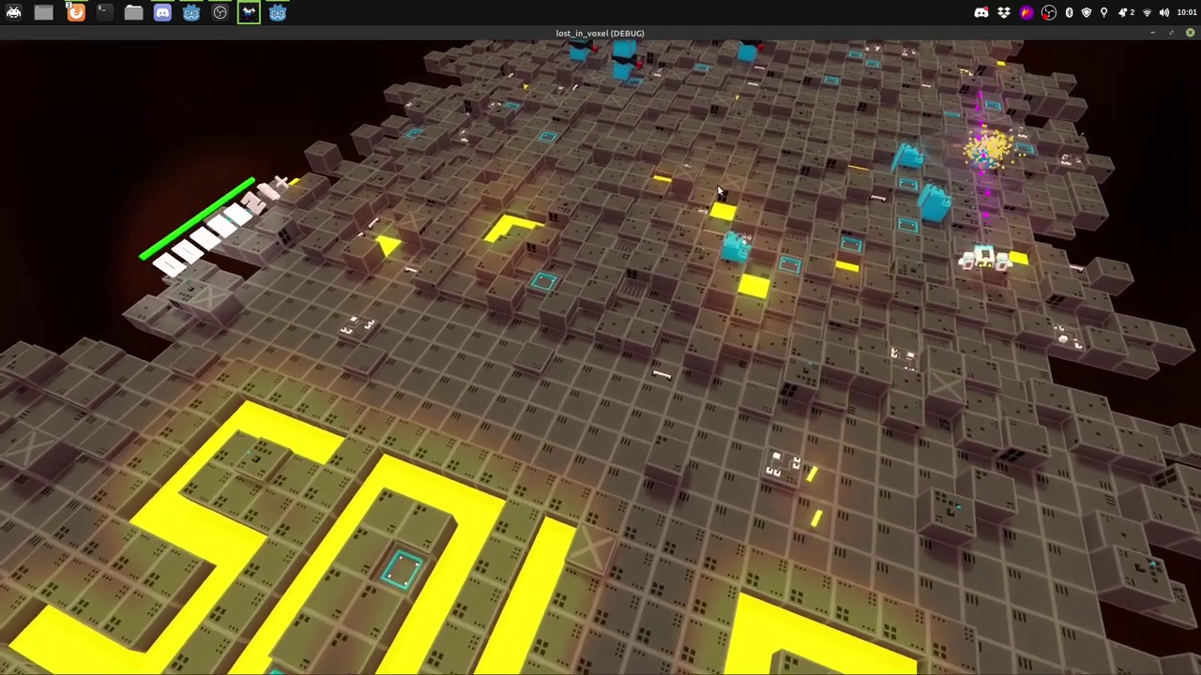
# - Strafe left and right across the voxel field, shooting down enemies and dodging their fire
pyautogui.press('a')
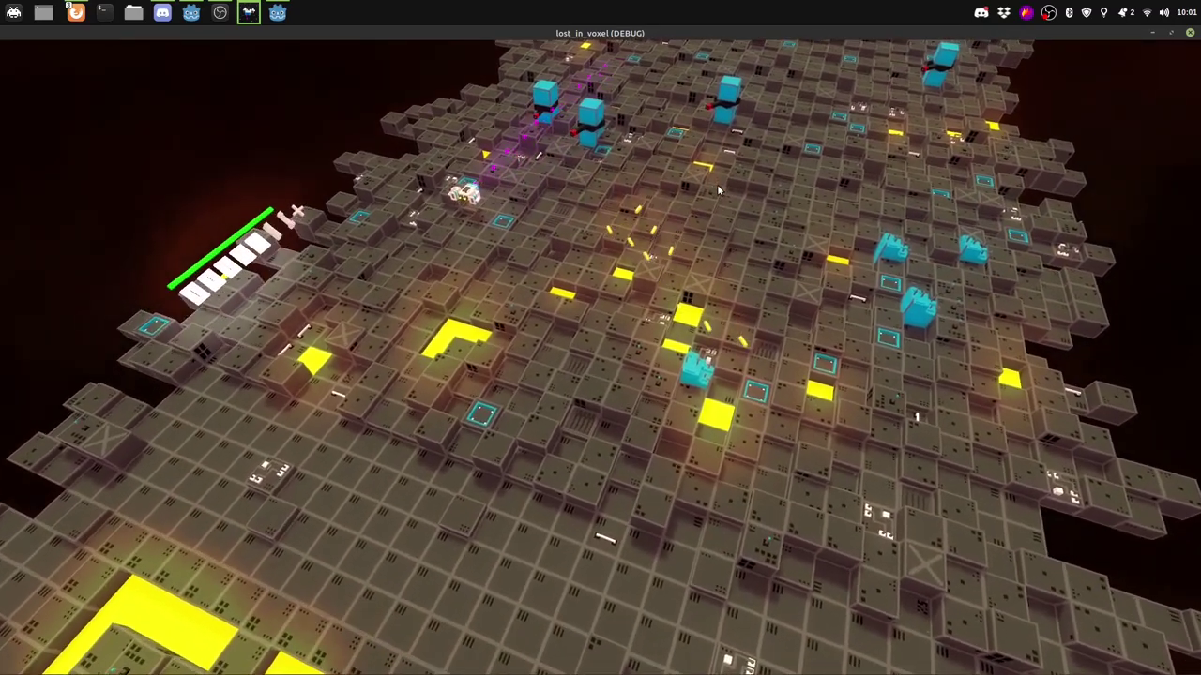
pyautogui.press('d')
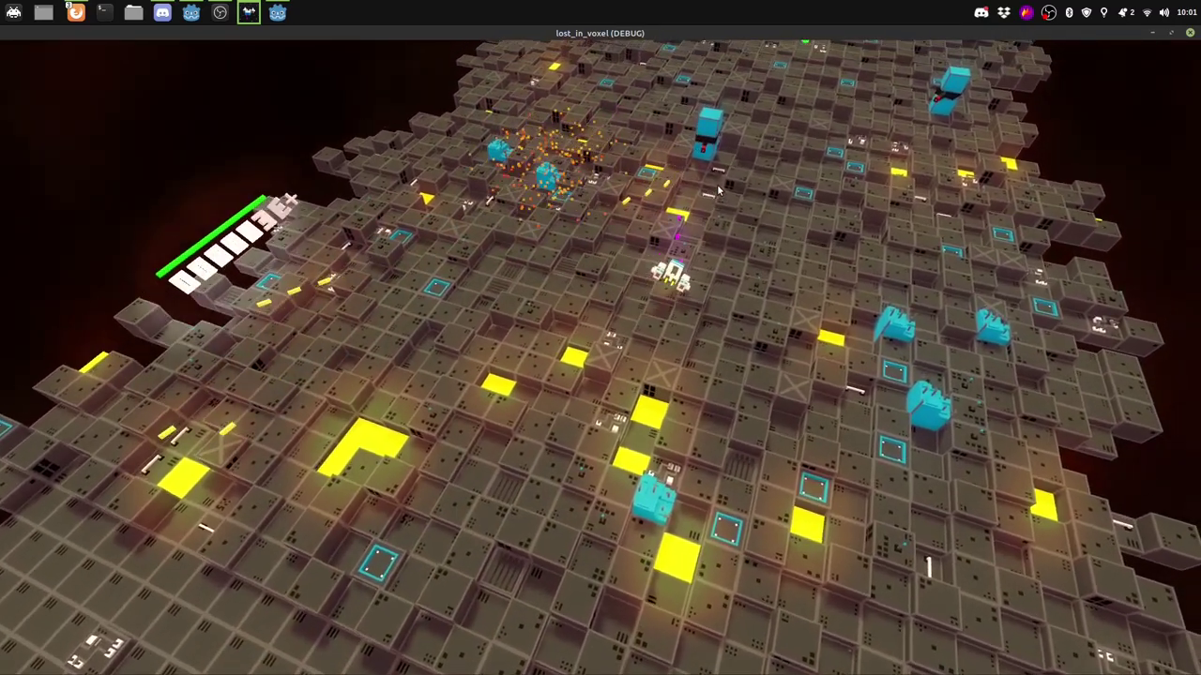
pyautogui.press('d')
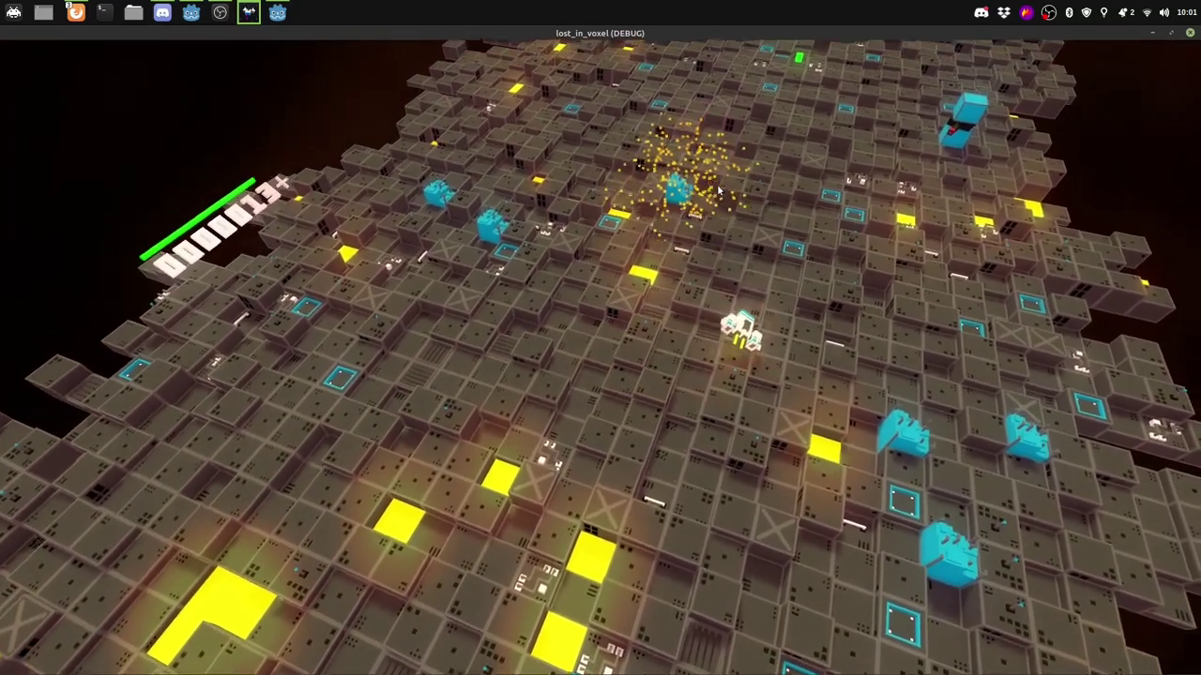
pyautogui.press('a')
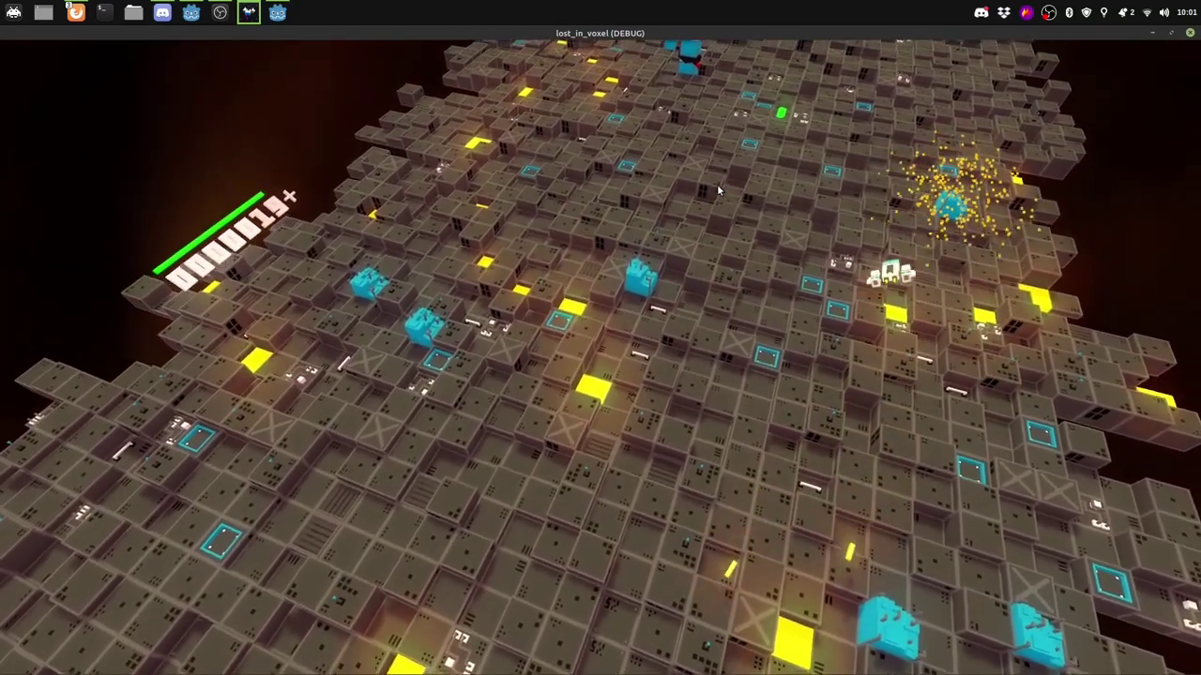
pyautogui.press('w')
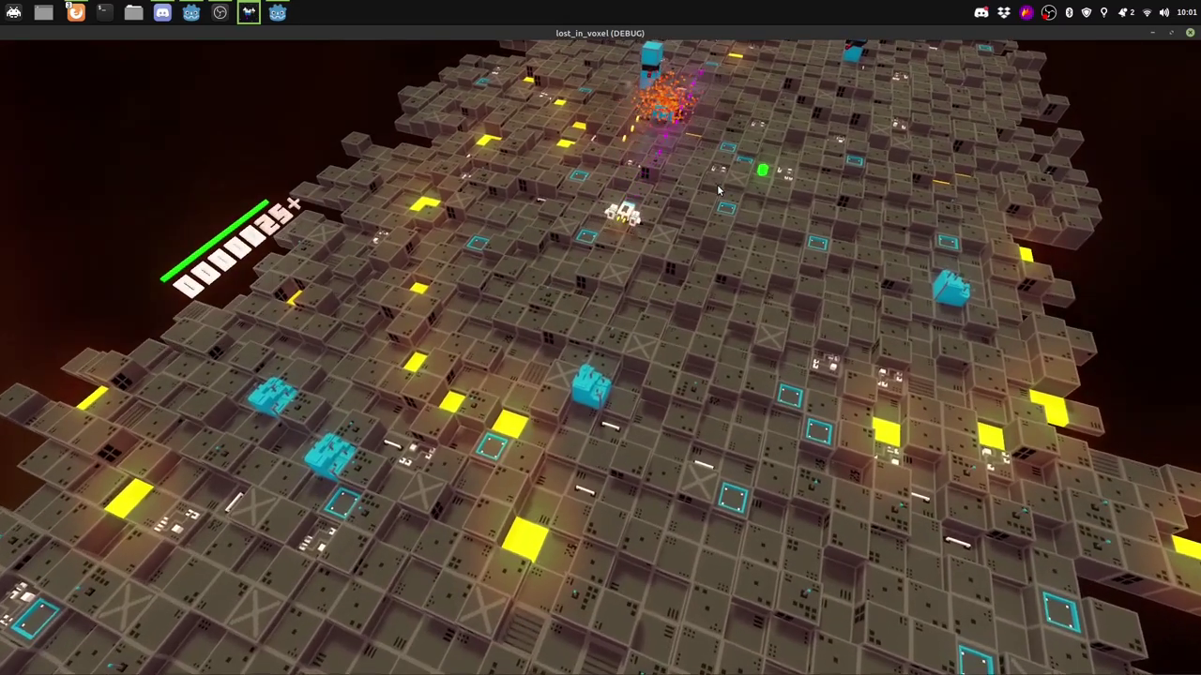
pyautogui.press('d')
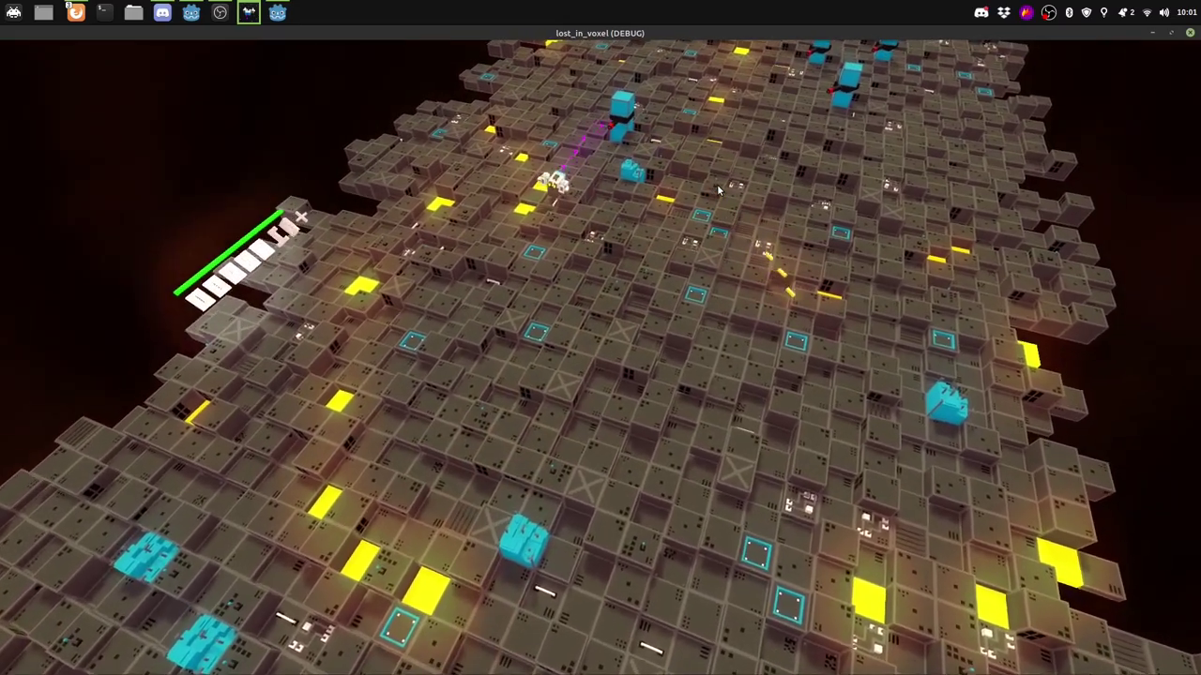
pyautogui.press('s')
pyautogui.press('s')
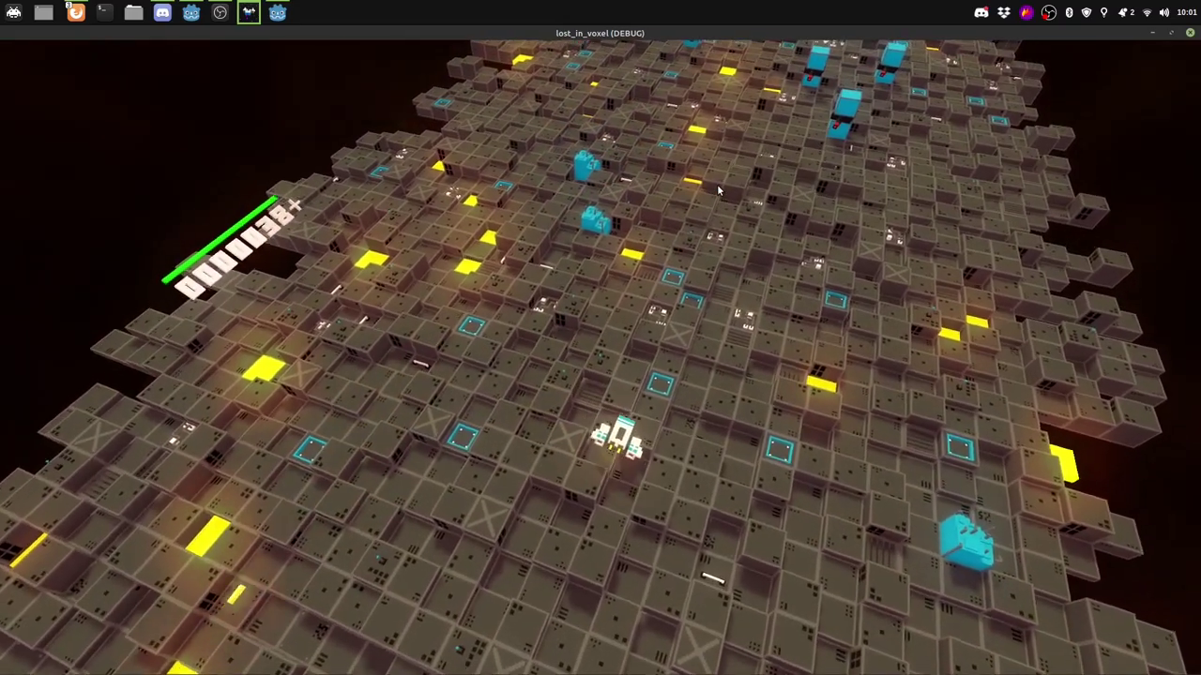
pyautogui.press('s')
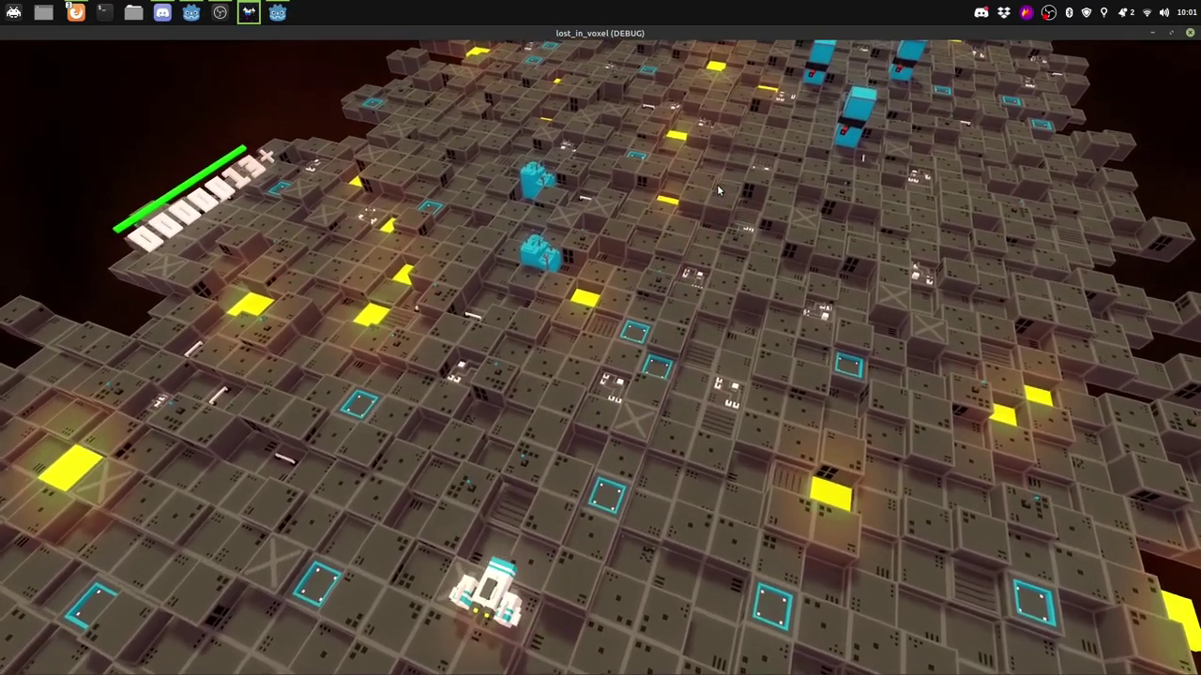
pyautogui.press('d')
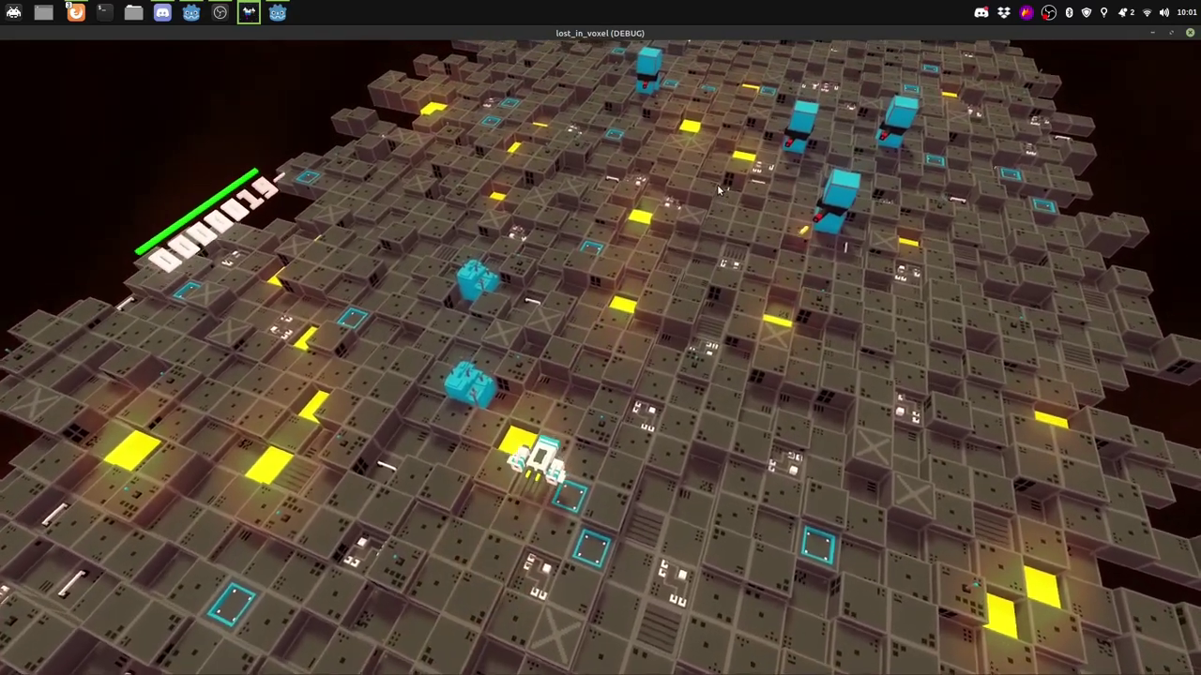
pyautogui.press('a')
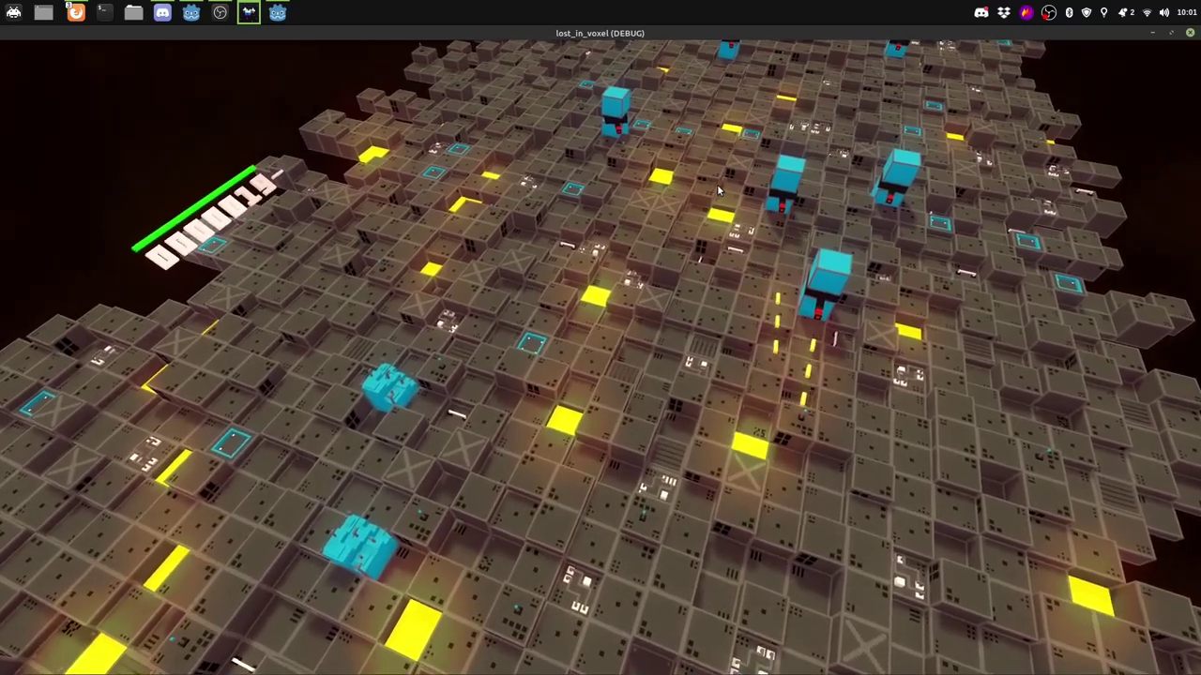
# - Push up-screen toward the remaining blue robots, sidestepping left and right across the floor
pyautogui.press('w')
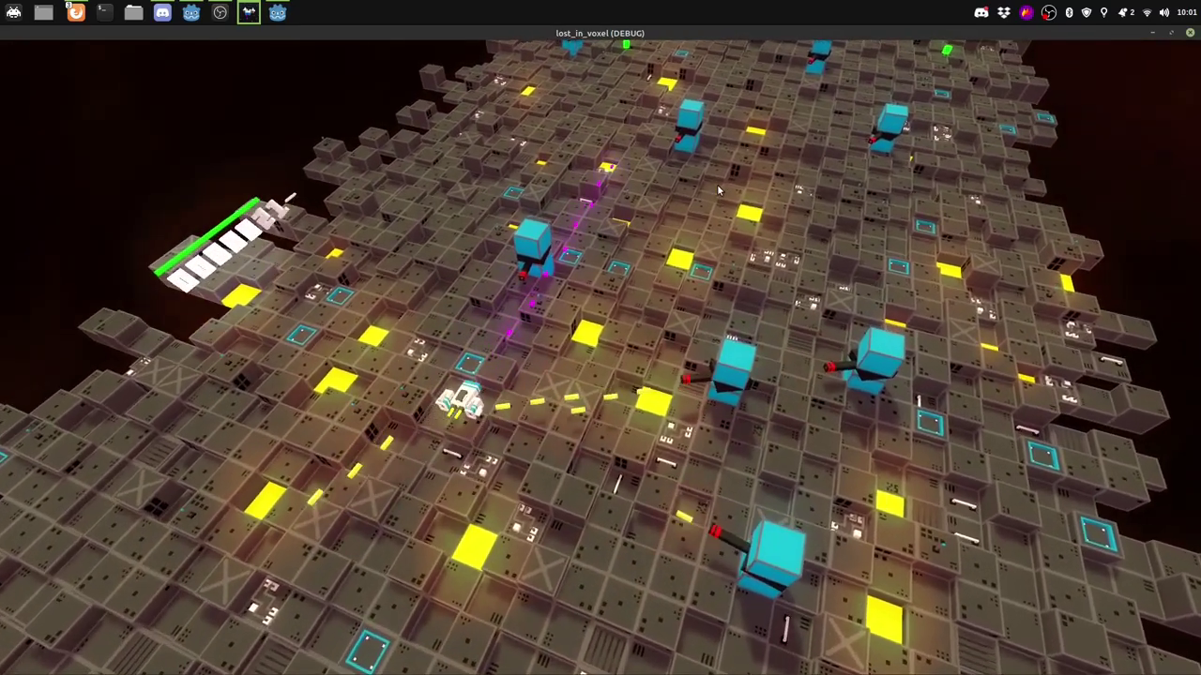
pyautogui.press('w')
pyautogui.press('d')
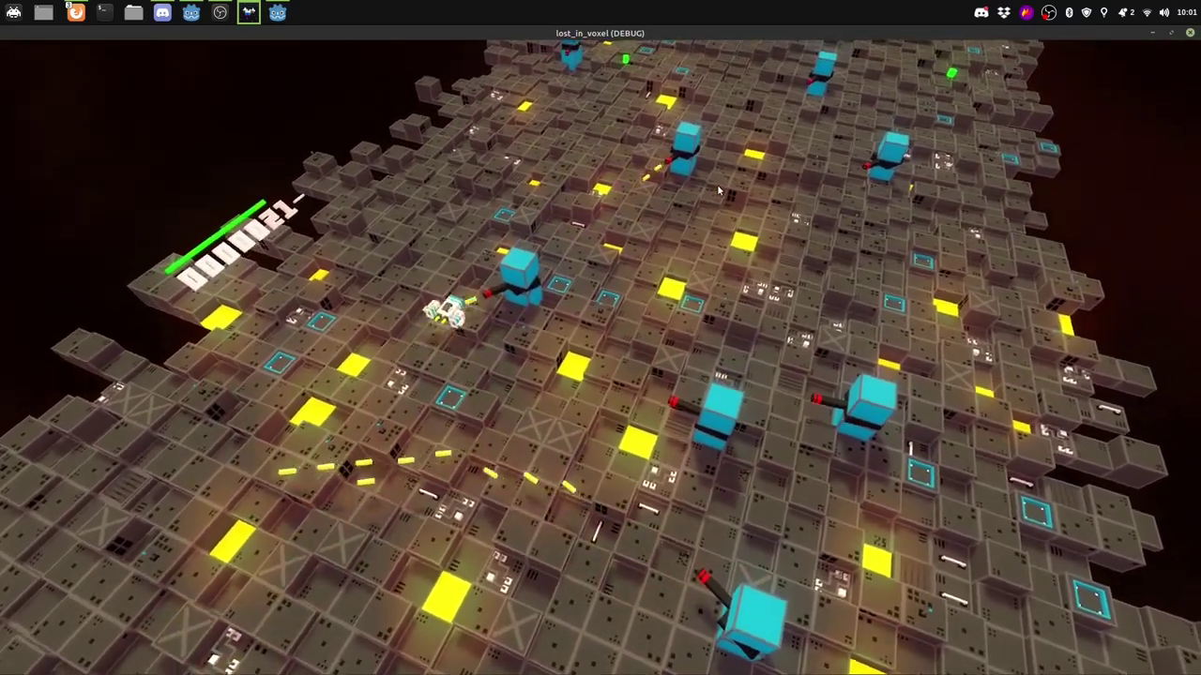
pyautogui.press('a')
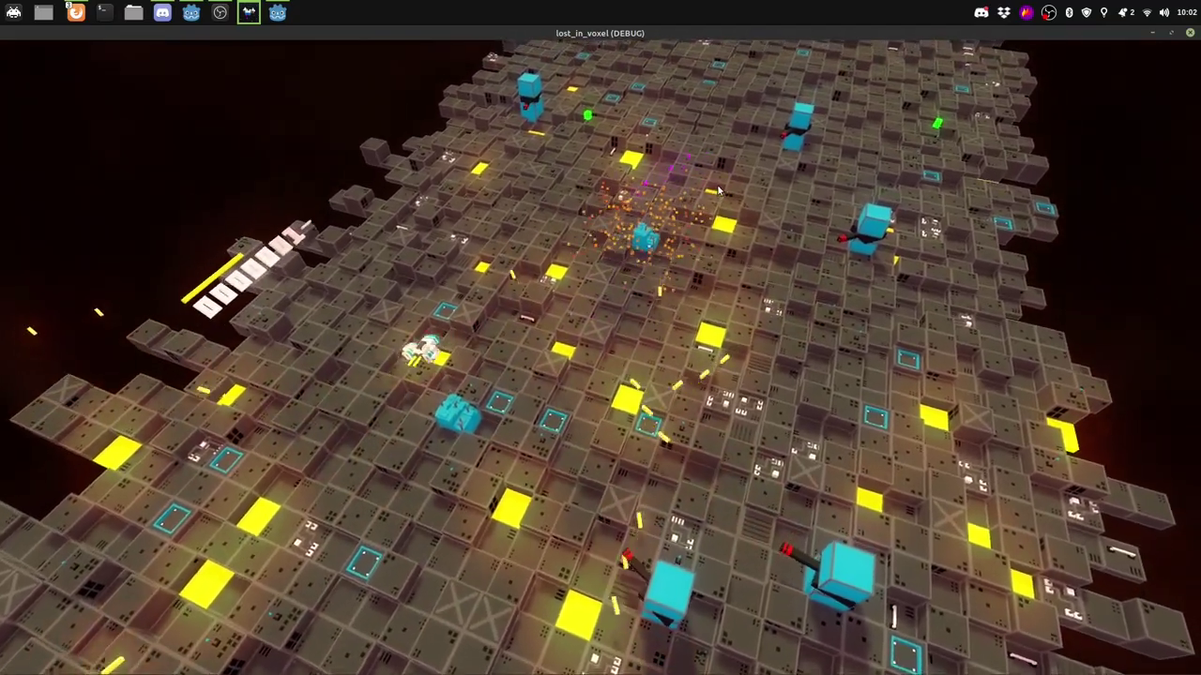
pyautogui.press('d')
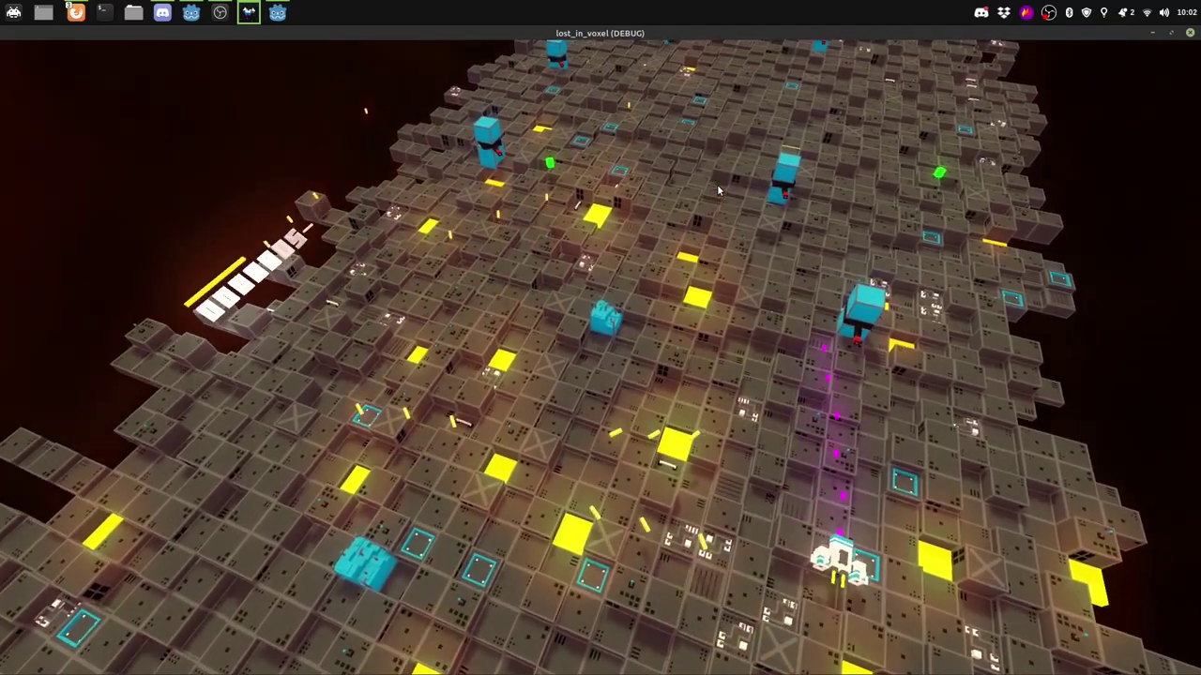
pyautogui.press('w')
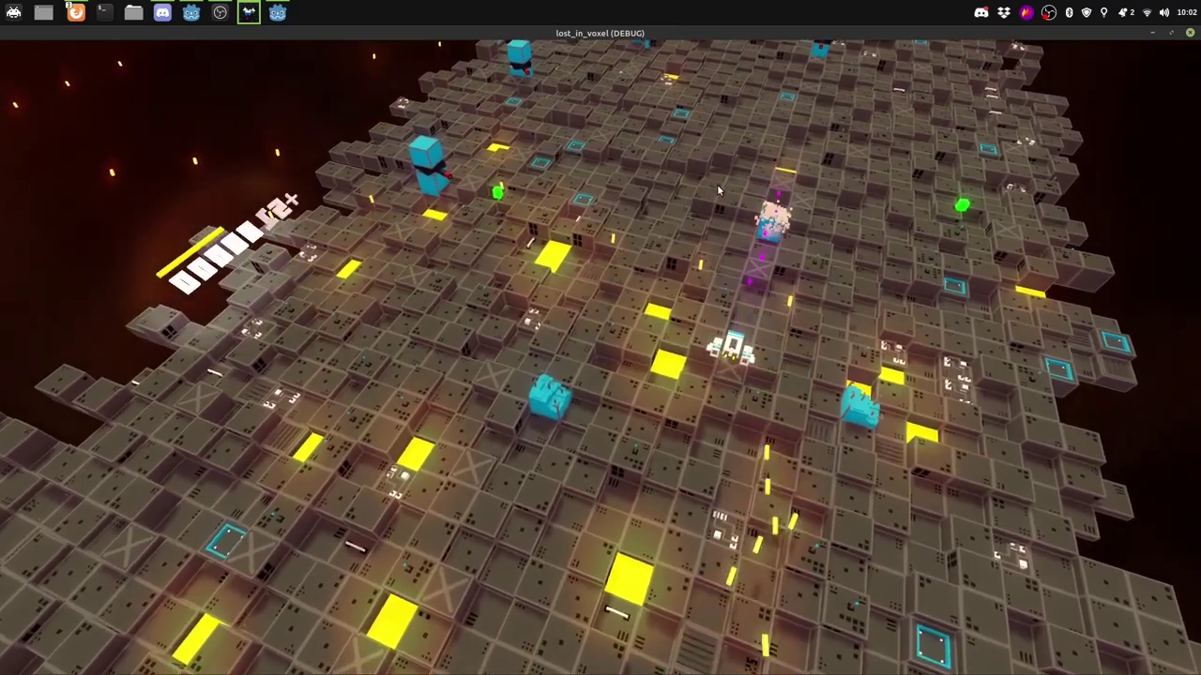
pyautogui.press('a')
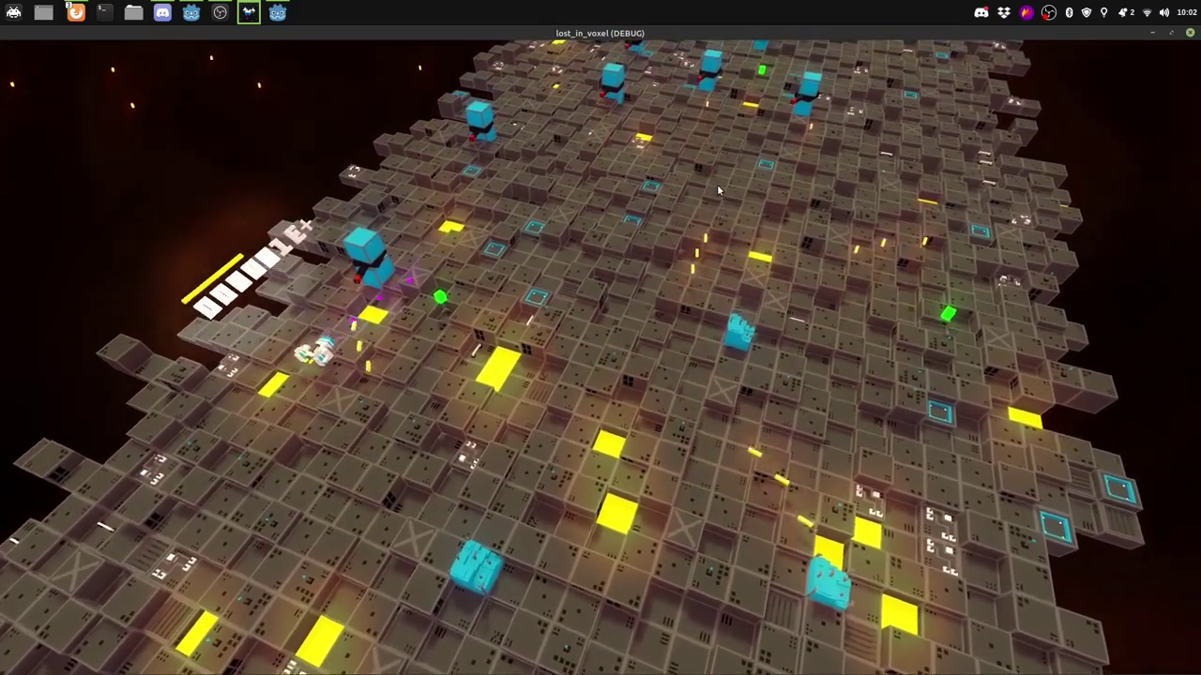
pyautogui.press('w')
pyautogui.press('d')
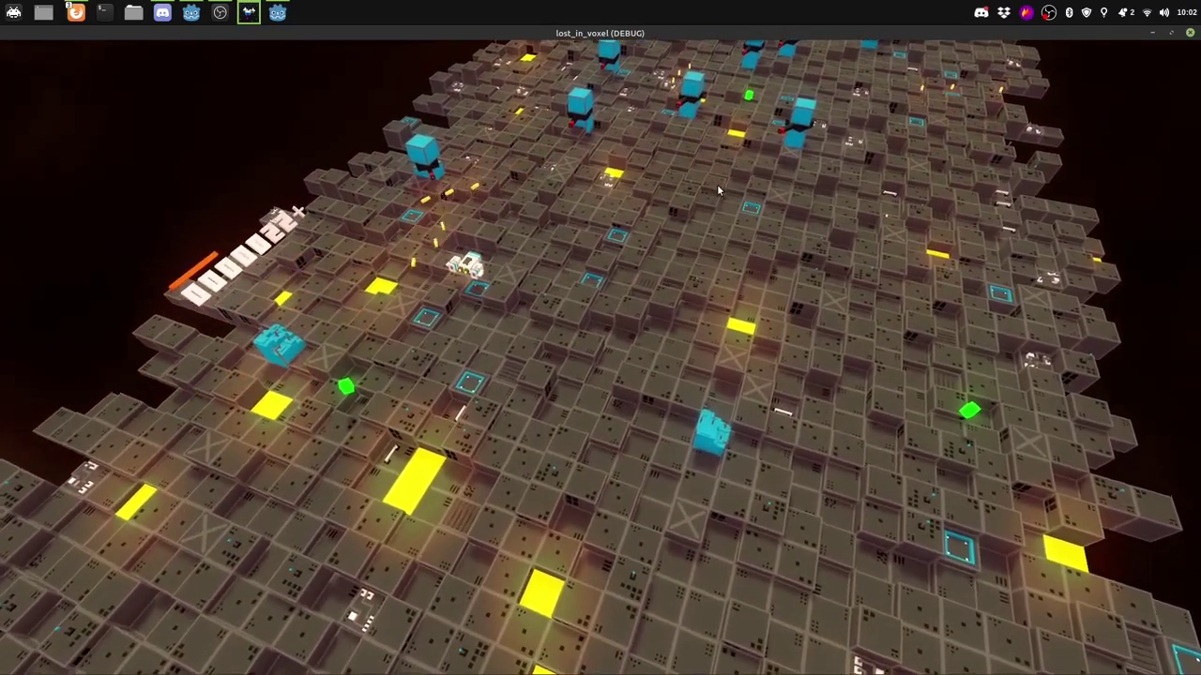
pyautogui.press('w')
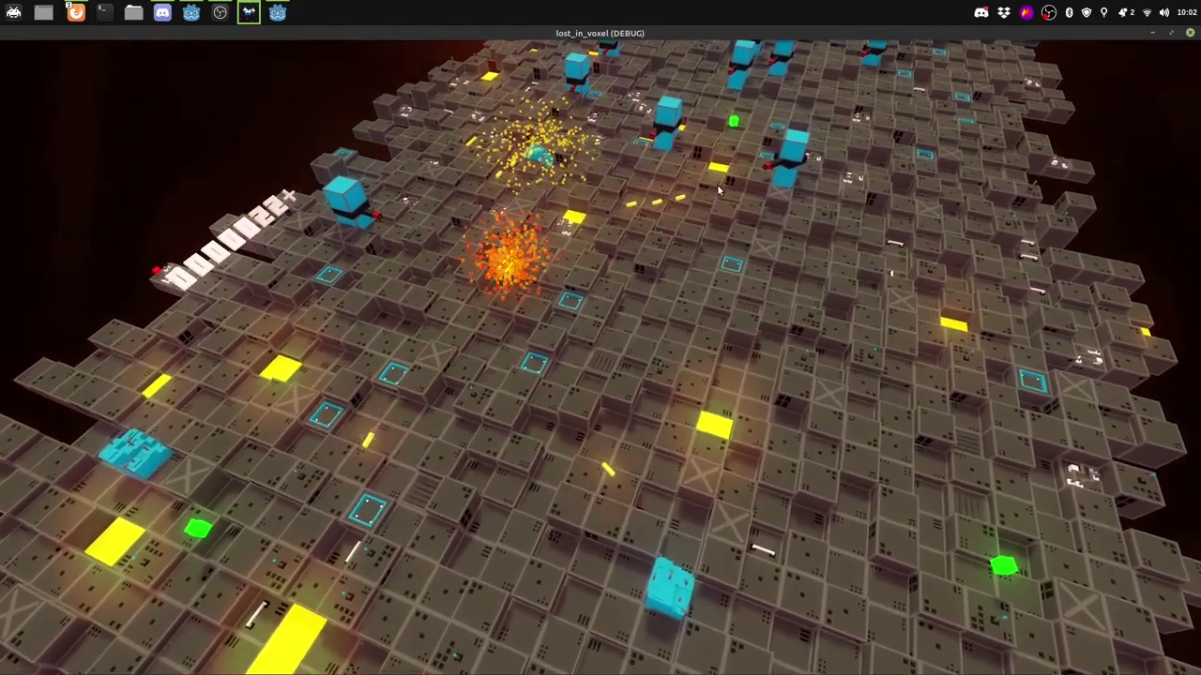
pyautogui.press('a')
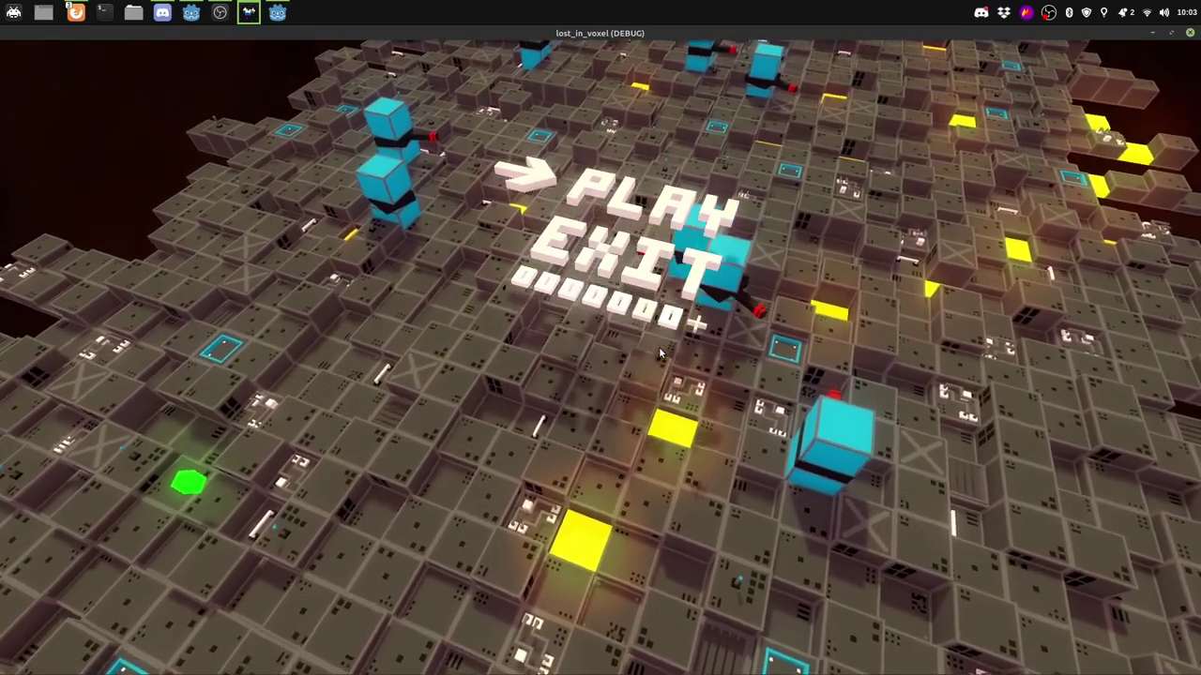
pyautogui.click(1189, 33)
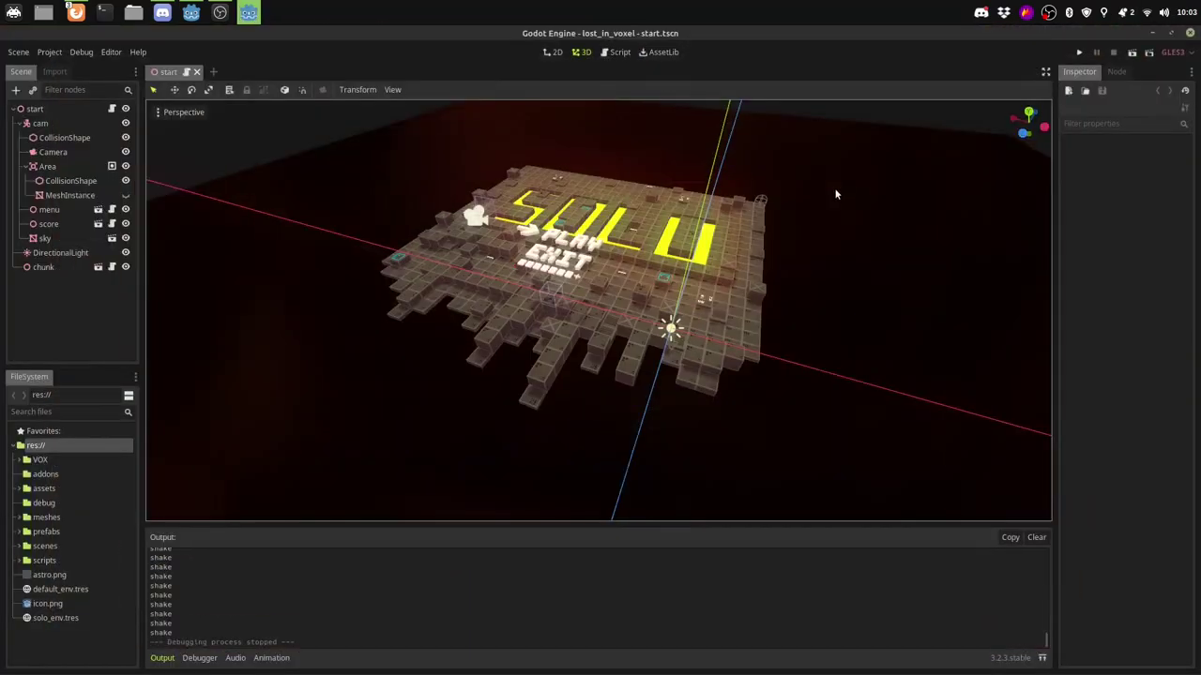
pyautogui.moveTo(664, 330); pyautogui.dragTo(668, 319, button='middle')
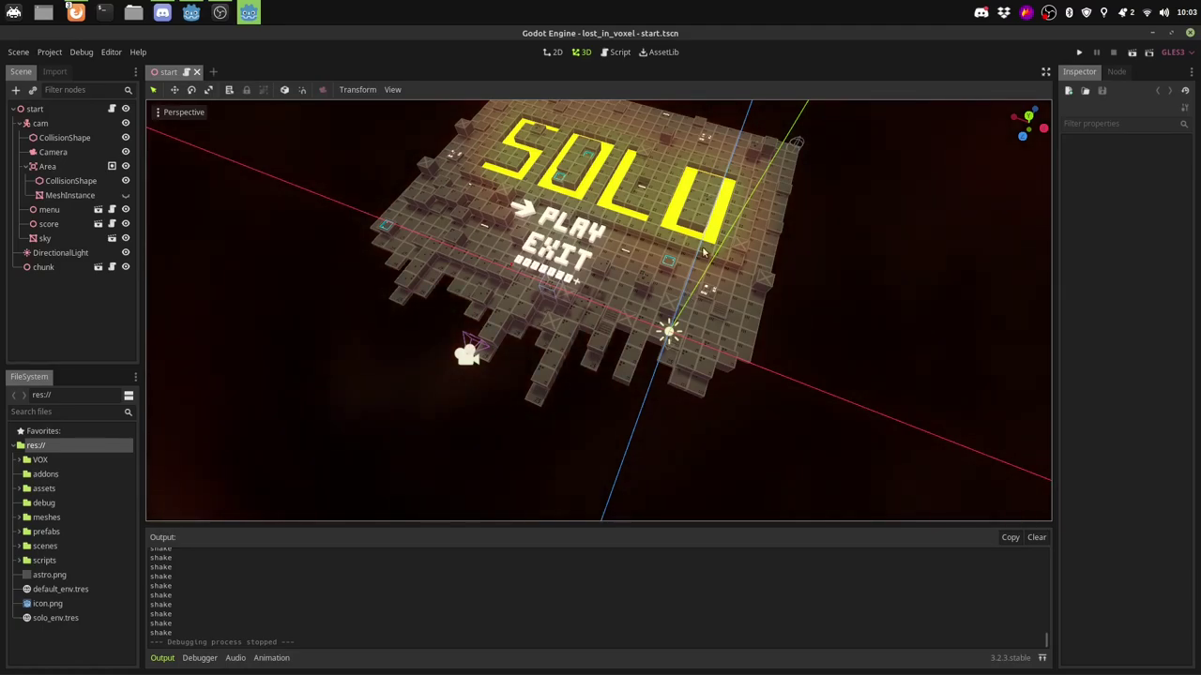
pyautogui.moveTo(704, 252); pyautogui.dragTo(530, 219, button='middle')
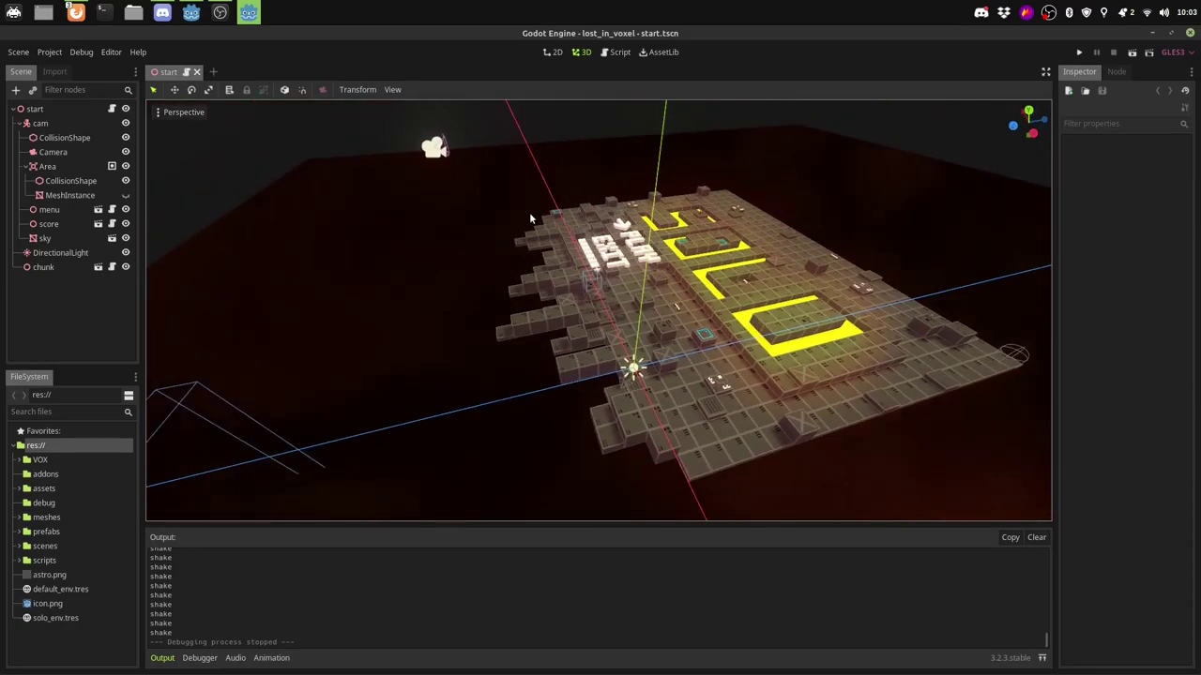
pyautogui.moveTo(1096, 307); pyautogui.dragTo(738, 269, button='middle')
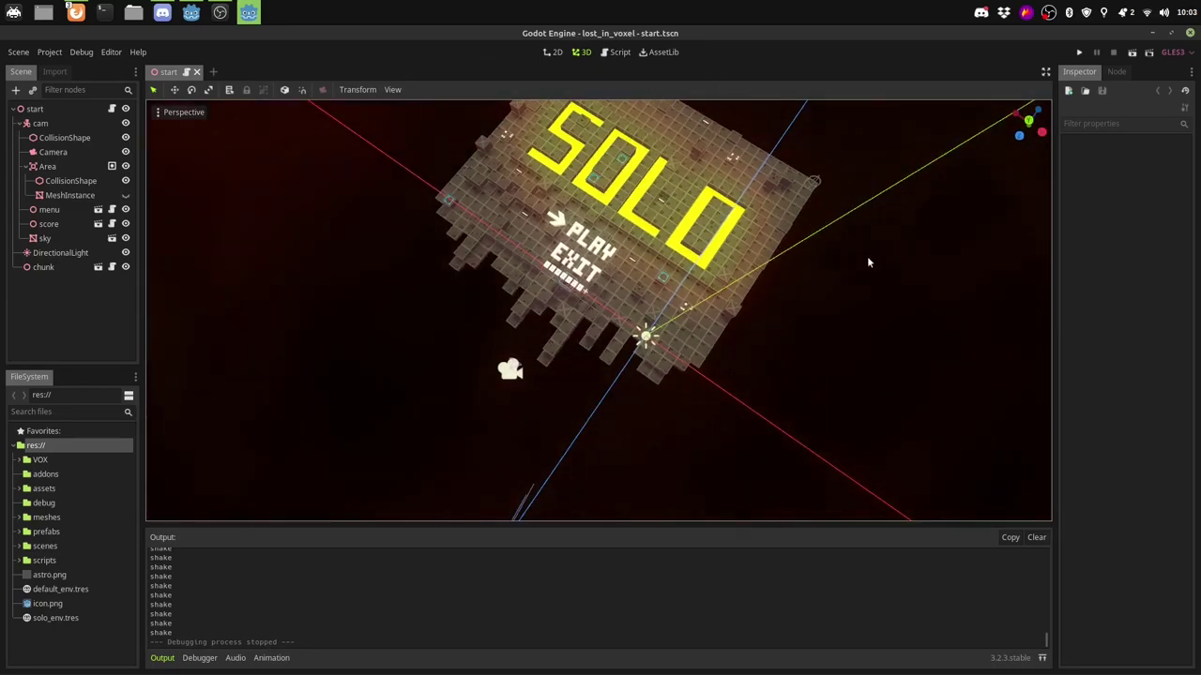
pyautogui.moveTo(675, 168); pyautogui.dragTo(620, 221, button='middle')
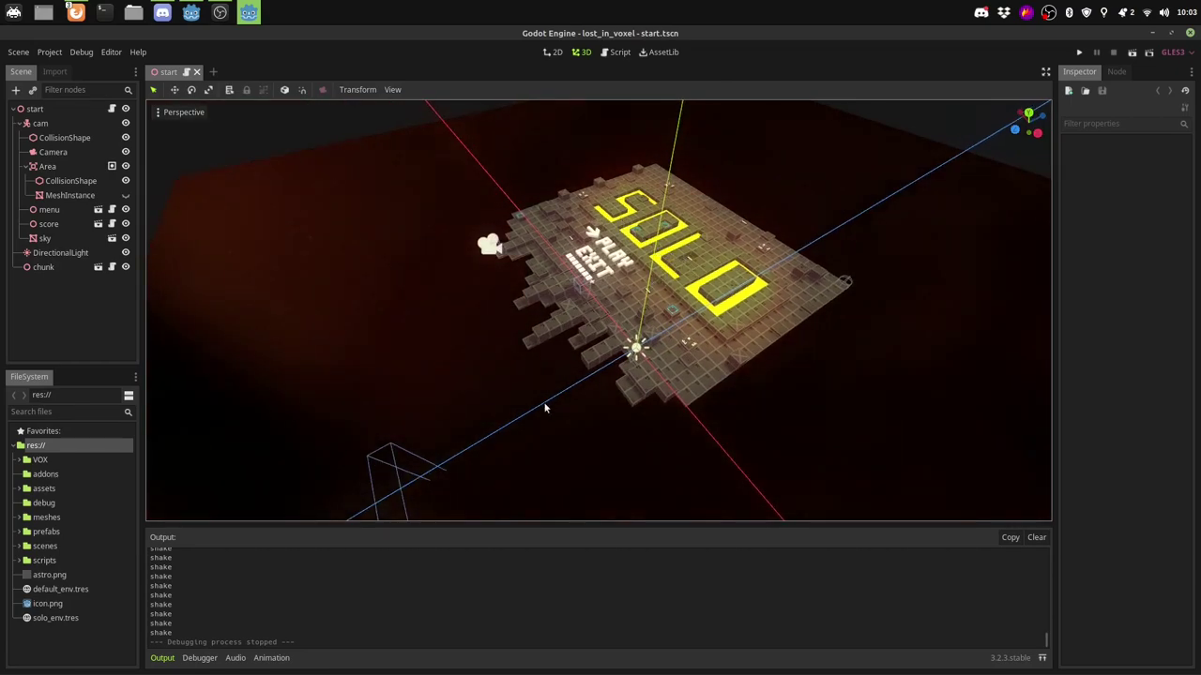
pyautogui.moveTo(544, 408); pyautogui.dragTo(517, 284, button='middle')
pyautogui.scroll(2, 530, 356)
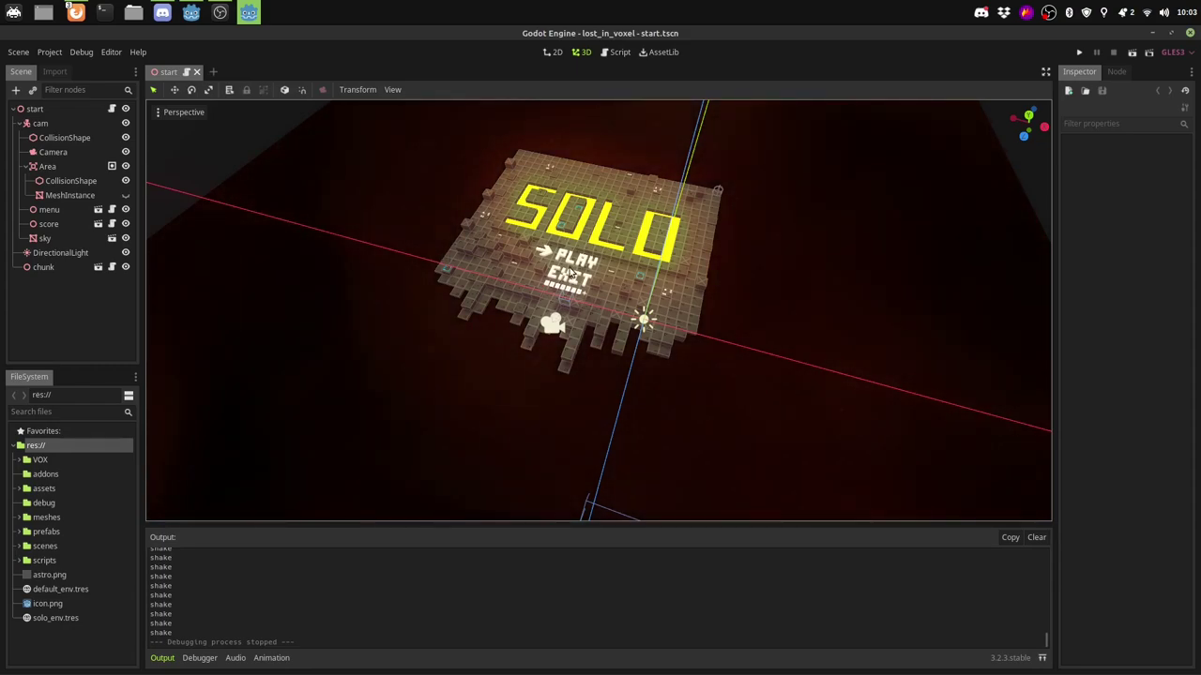
pyautogui.moveTo(570, 272); pyautogui.dragTo(537, 248, button='middle')
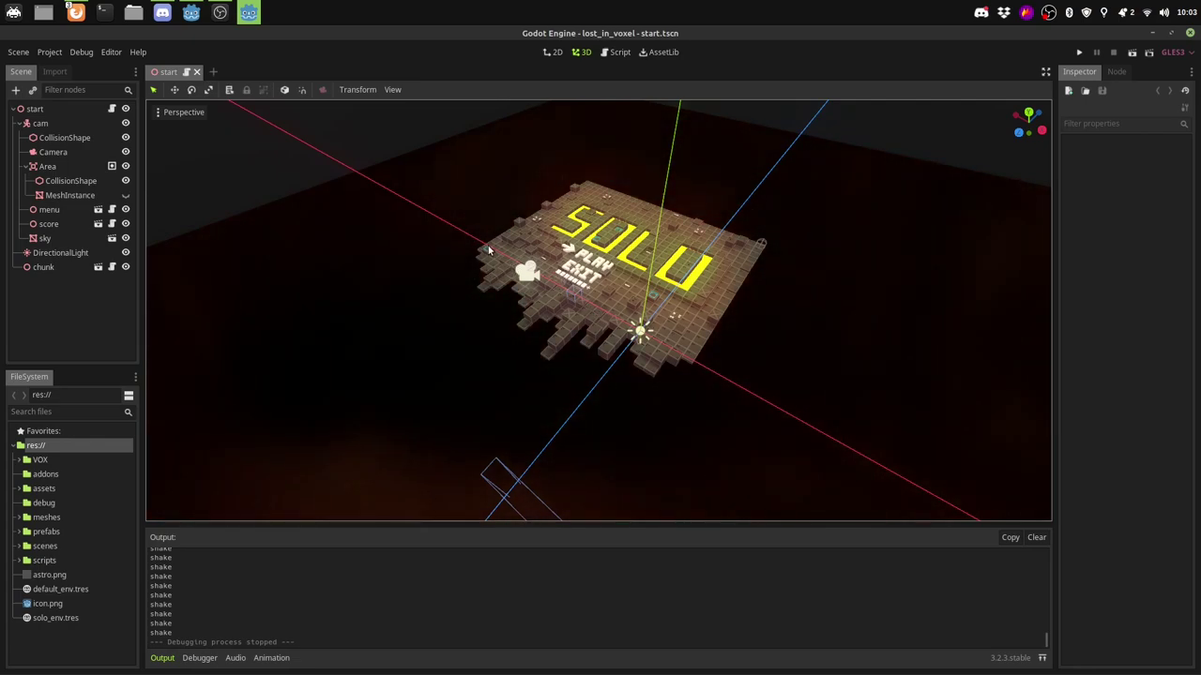
pyautogui.moveTo(472, 247); pyautogui.dragTo(496, 268, button='middle')
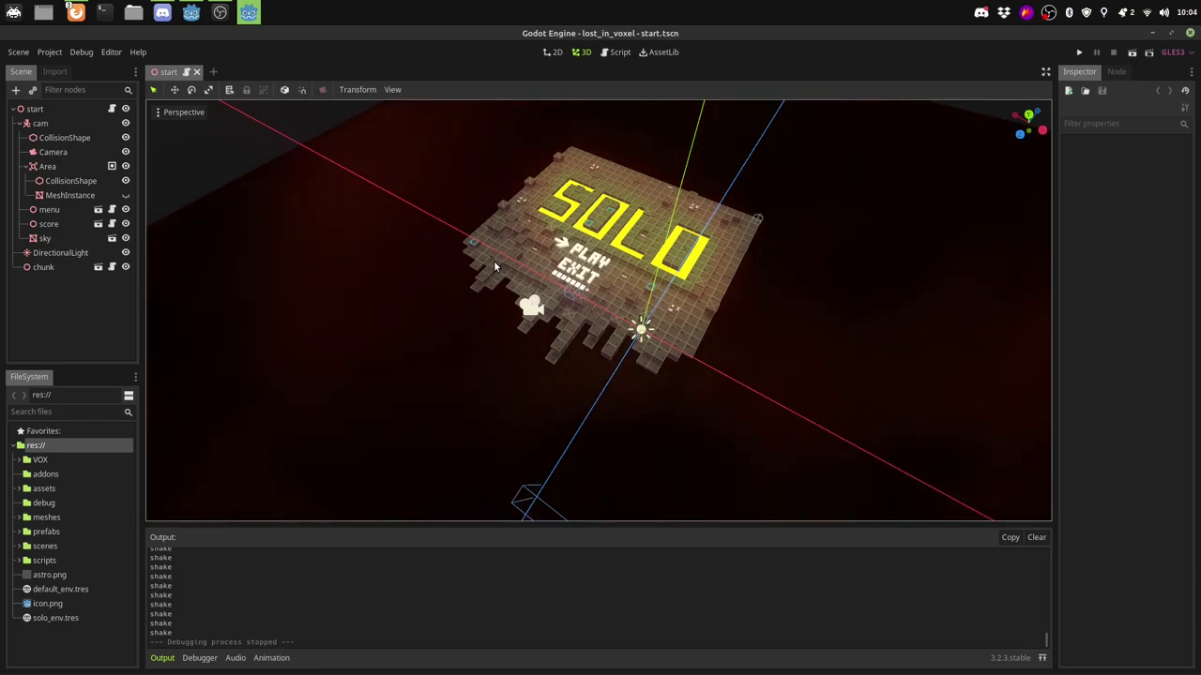
pyautogui.moveTo(482, 273); pyautogui.dragTo(556, 260, button='middle')
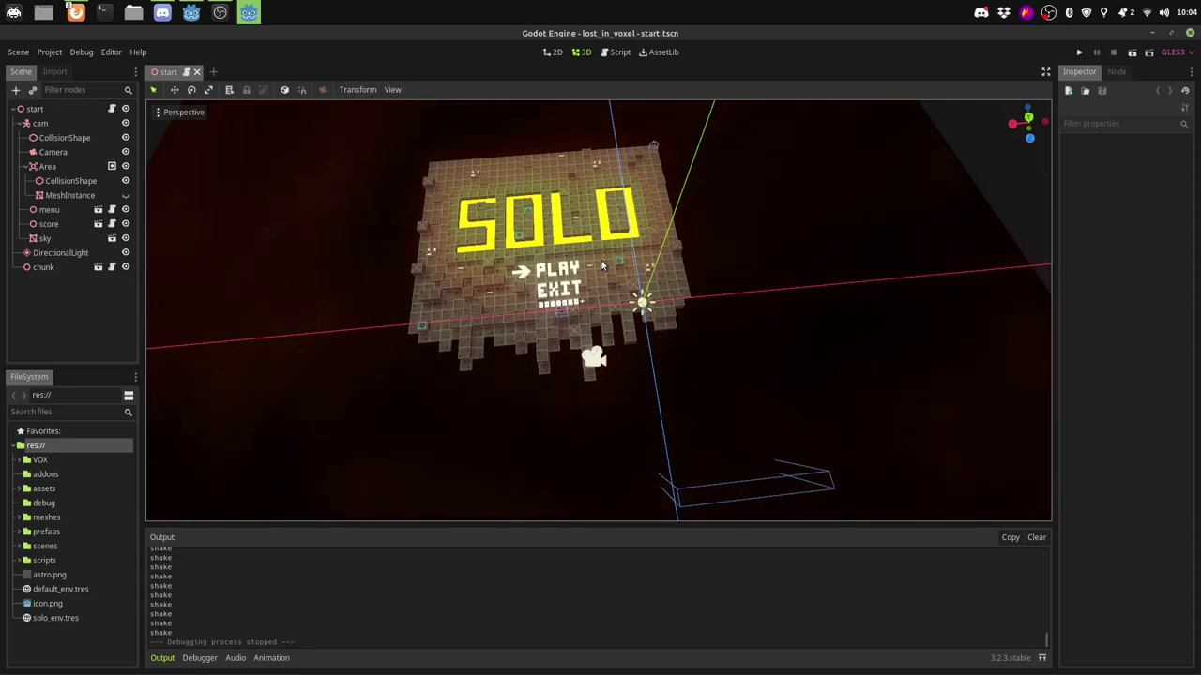
pyautogui.moveTo(540, 281)
pyautogui.mouseDown(button='middle')
pyautogui.moveTo(493, 238)
pyautogui.moveTo(479, 242)
pyautogui.mouseUp(button='middle')
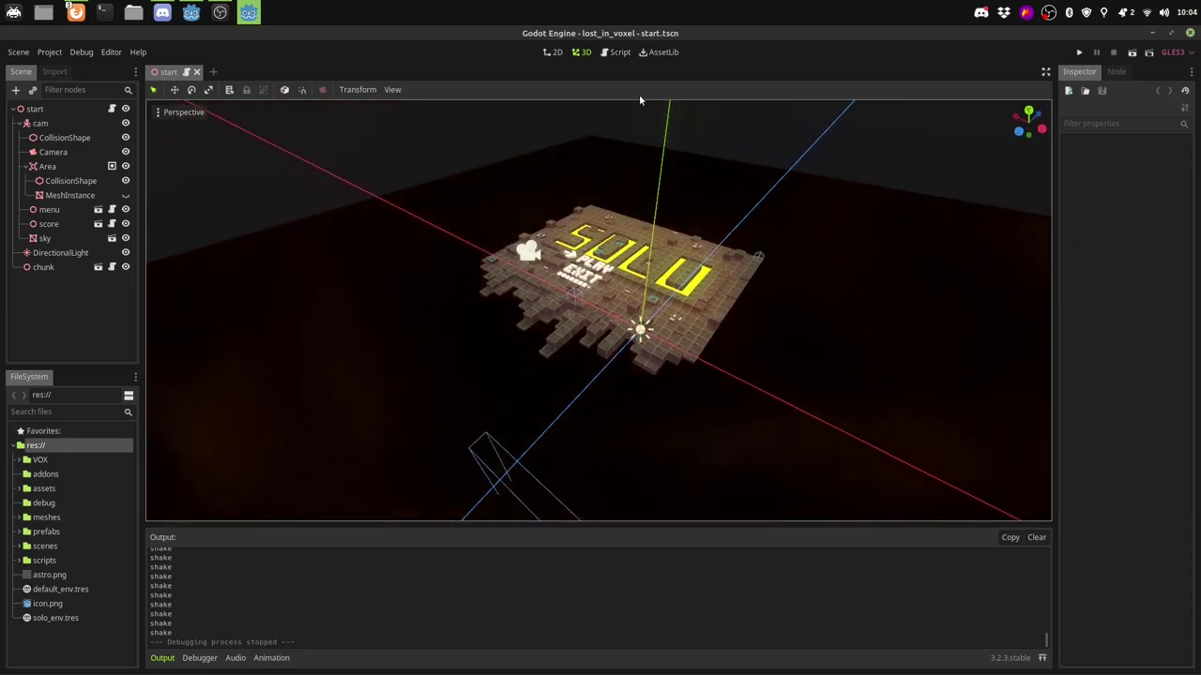
pyautogui.moveTo(802, 500); pyautogui.dragTo(525, 263, button='middle')
pyautogui.scroll(2, 534, 281)
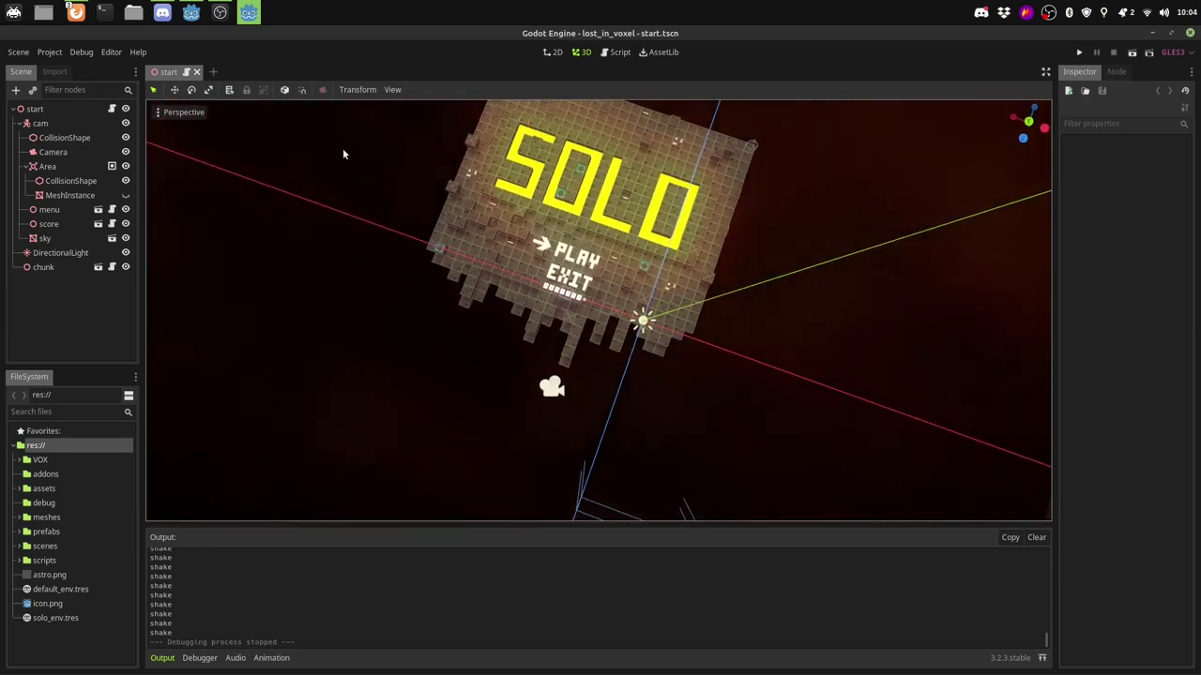
pyautogui.moveTo(721, 361)
pyautogui.mouseDown(button='middle')
pyautogui.moveTo(719, 306)
pyautogui.moveTo(707, 309)
pyautogui.mouseUp(button='middle')
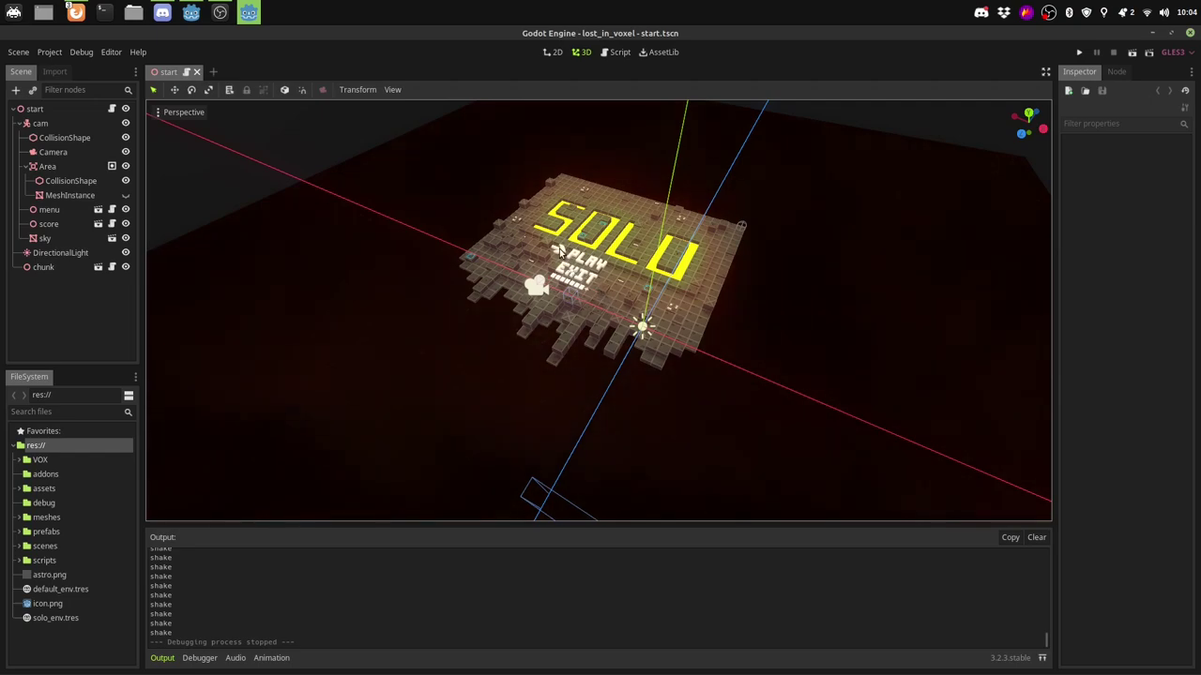
pyautogui.moveTo(560, 251)
pyautogui.mouseDown(button='middle')
pyautogui.moveTo(615, 265)
pyautogui.moveTo(568, 233)
pyautogui.mouseUp(button='middle')
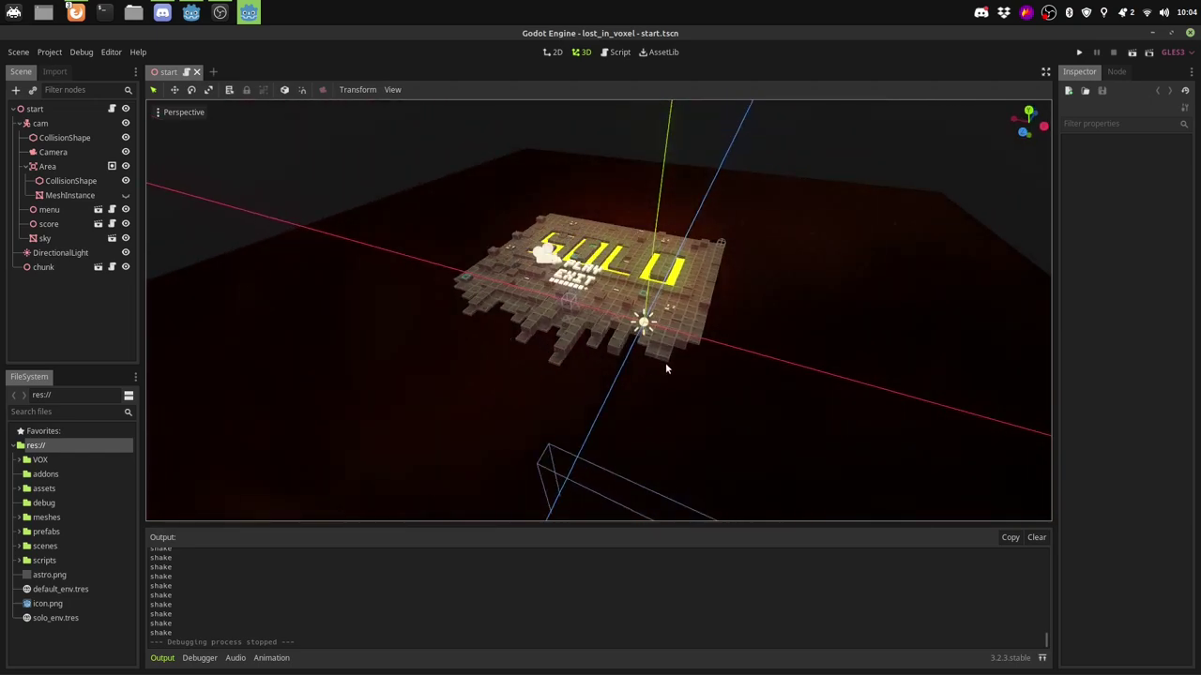
pyautogui.moveTo(665, 368); pyautogui.dragTo(591, 322, button='middle')
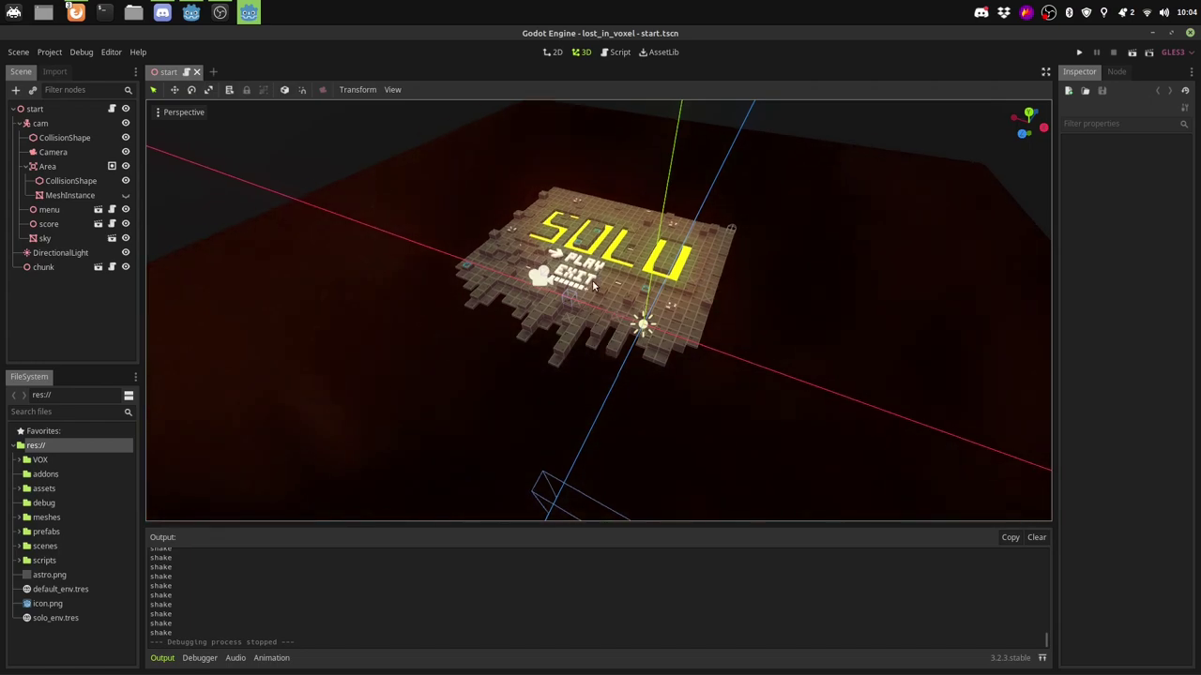
pyautogui.moveTo(593, 286)
pyautogui.mouseDown(button='middle')
pyautogui.moveTo(612, 284)
pyautogui.moveTo(589, 280)
pyautogui.mouseUp(button='middle')
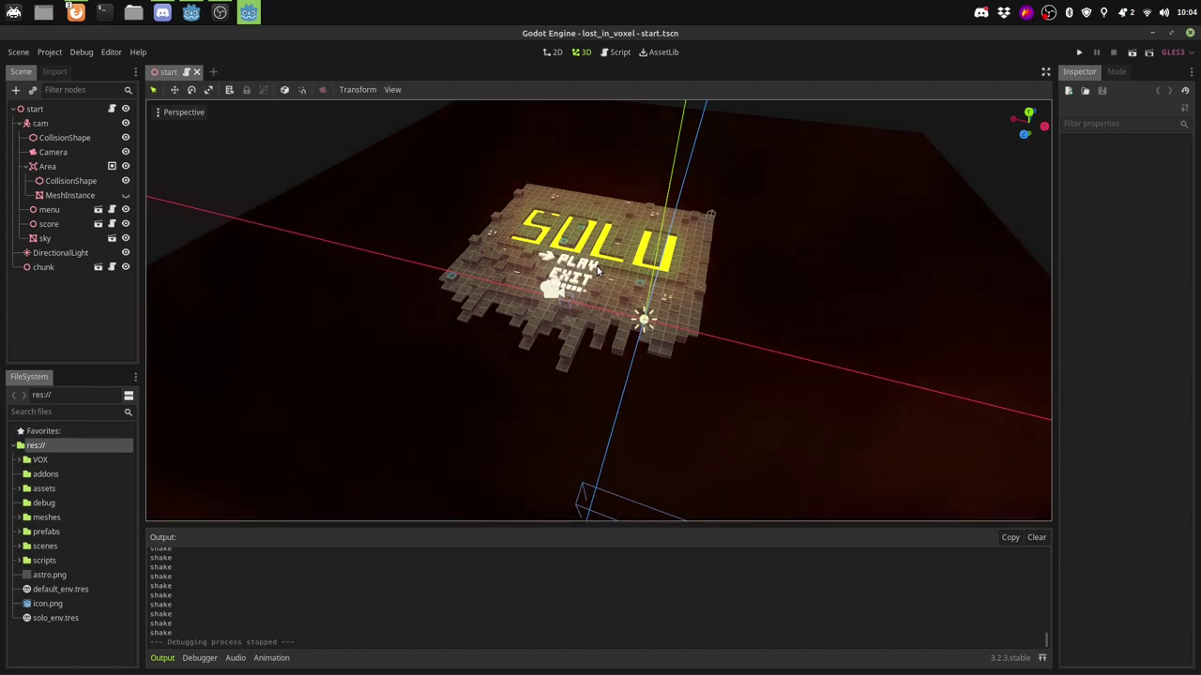
pyautogui.moveTo(555, 243)
pyautogui.mouseDown(button='middle')
pyautogui.moveTo(532, 267)
pyautogui.moveTo(569, 245)
pyautogui.mouseUp(button='middle')
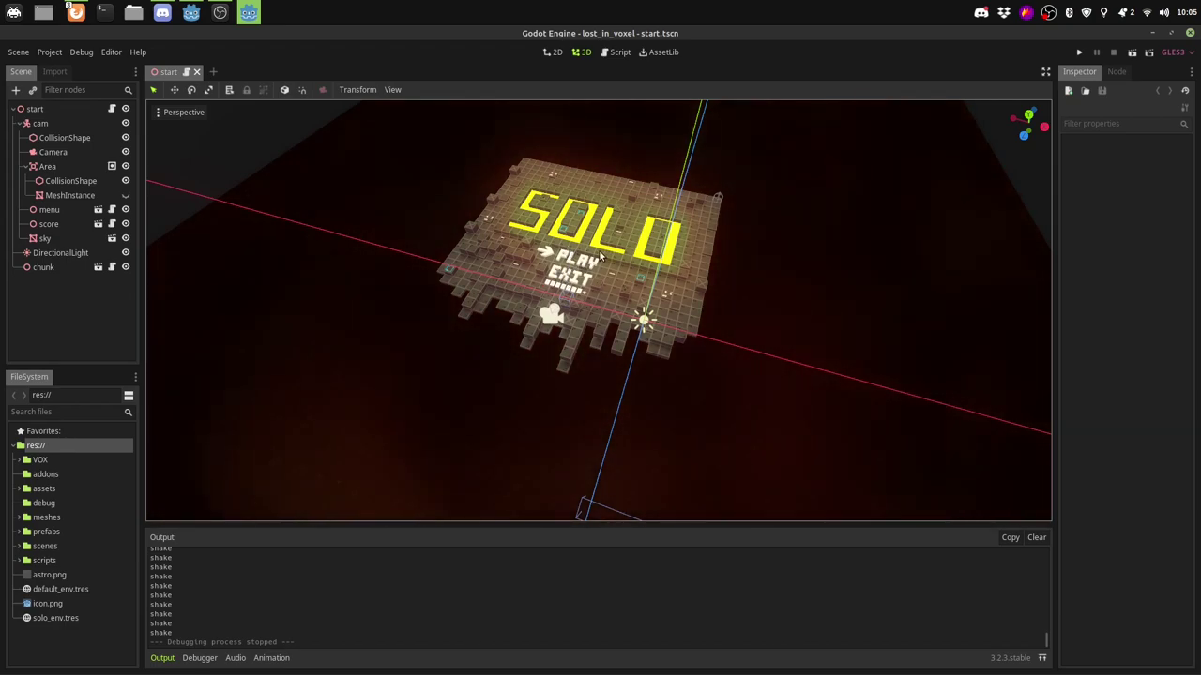
pyautogui.scroll(2, 599, 251)
pyautogui.scroll(2, 599, 250)
pyautogui.scroll(2, 598, 249)
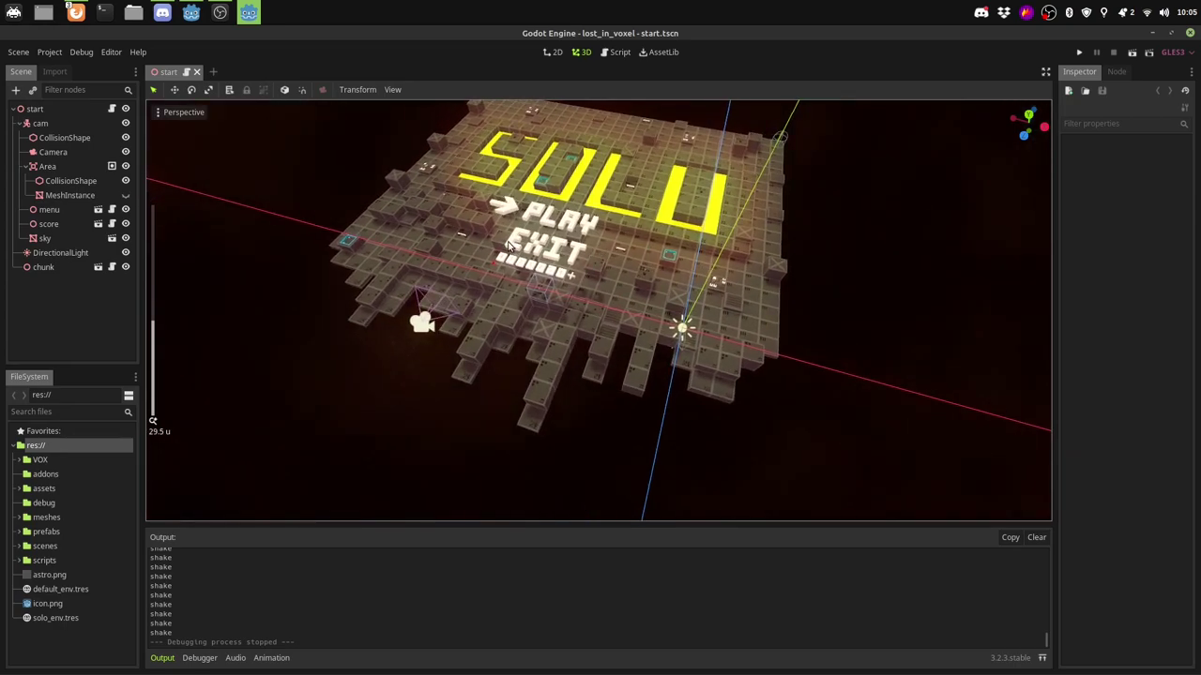
pyautogui.moveTo(508, 245); pyautogui.dragTo(579, 276, button='middle')
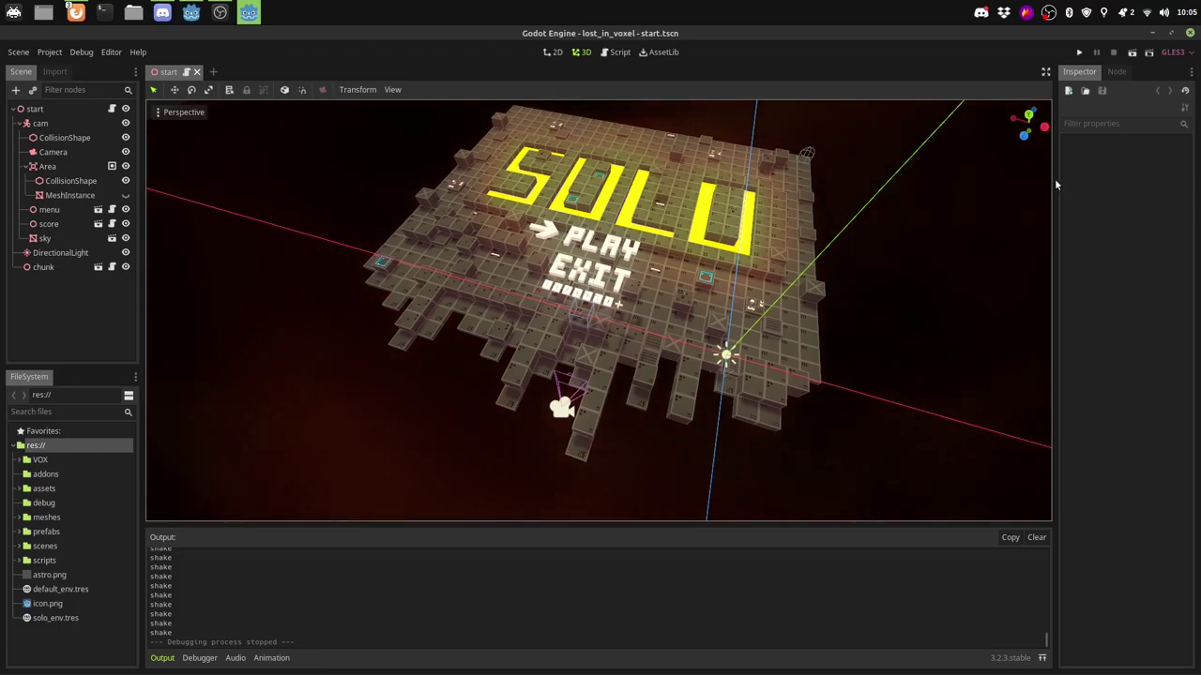
# - Run the project again, start a round from the title menu, and maximize the game window
pyautogui.click(1079, 53)
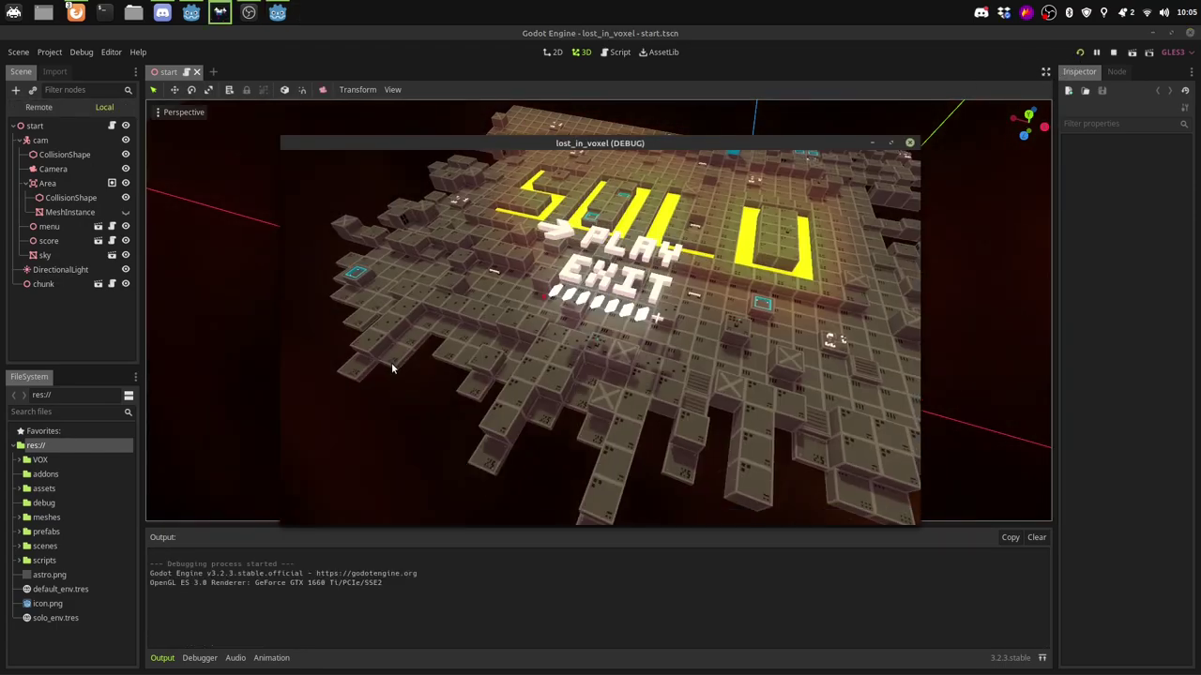
pyautogui.press('Return')
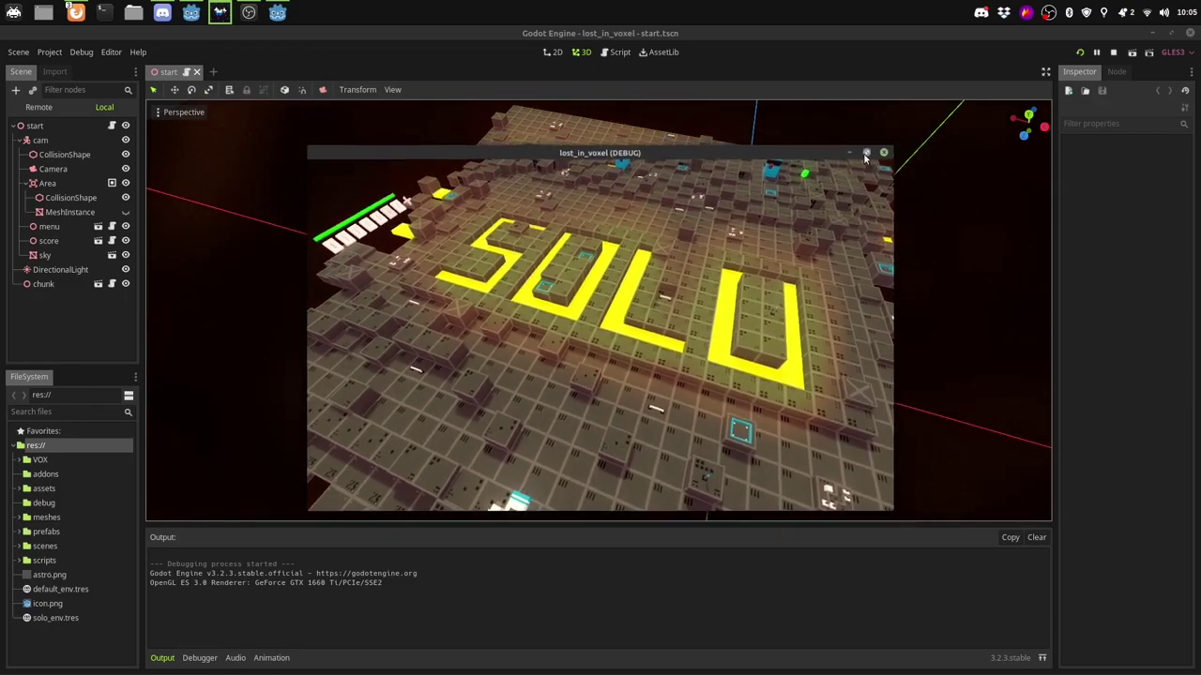
pyautogui.press('super+Up')
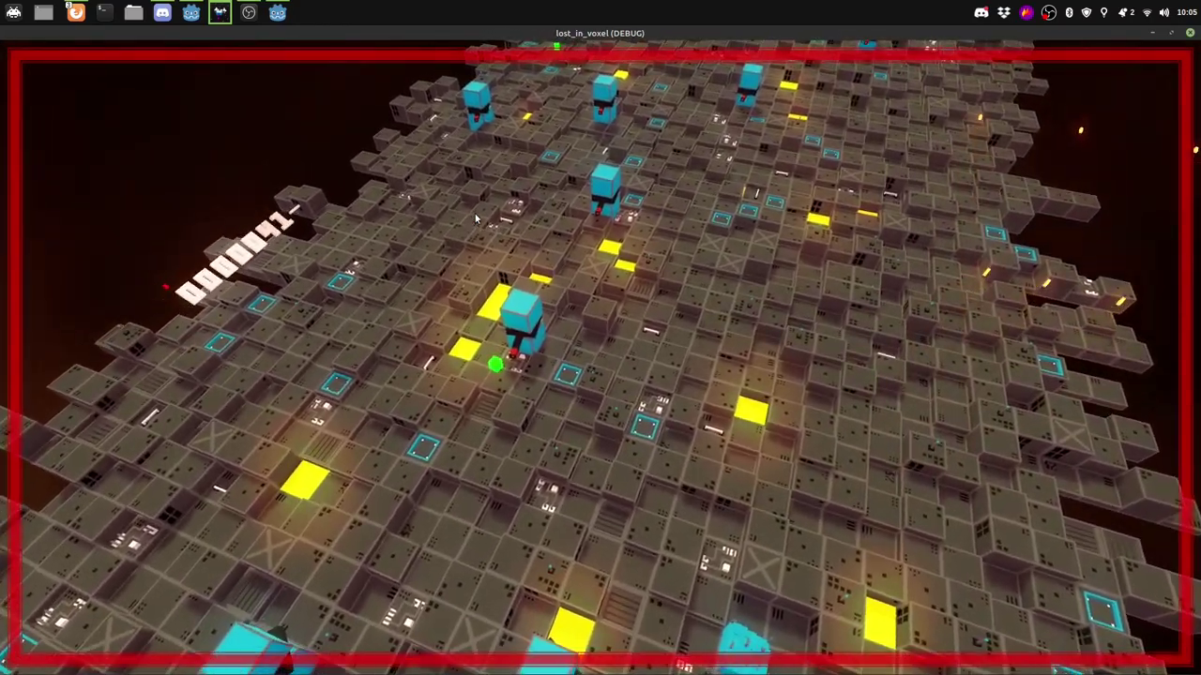
pyautogui.press('Return')
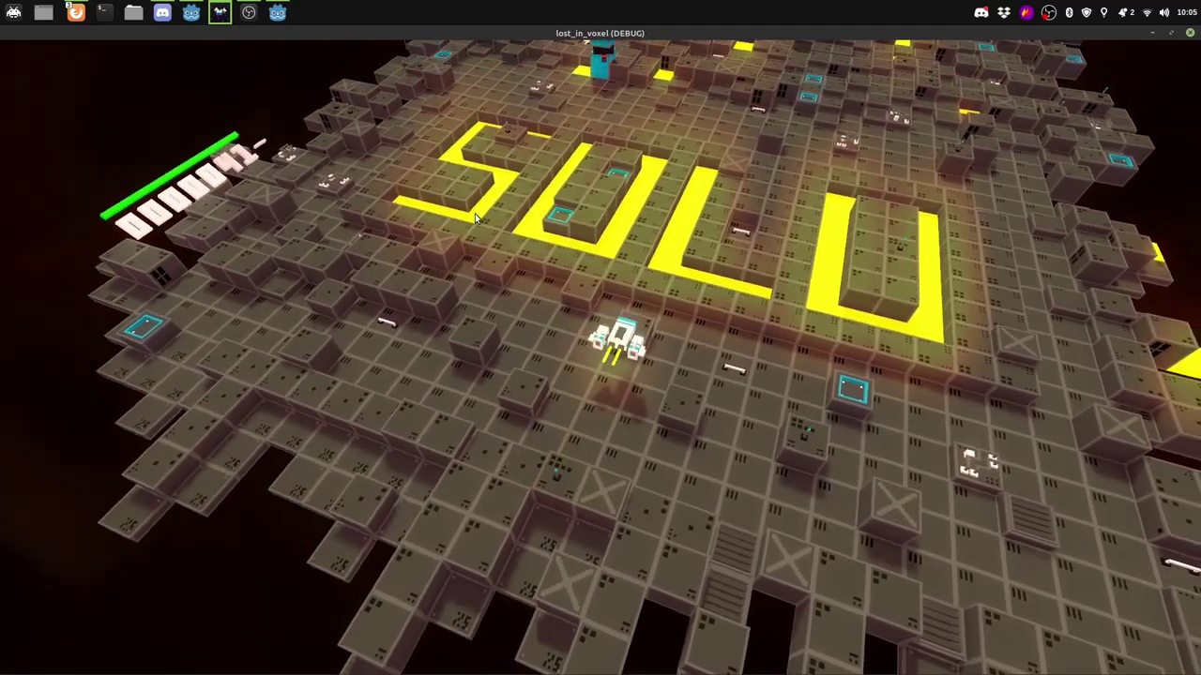
# - Fly the ship toward the upper left and play on until the PLAY/EXIT menu returns
pyautogui.click(475, 213)
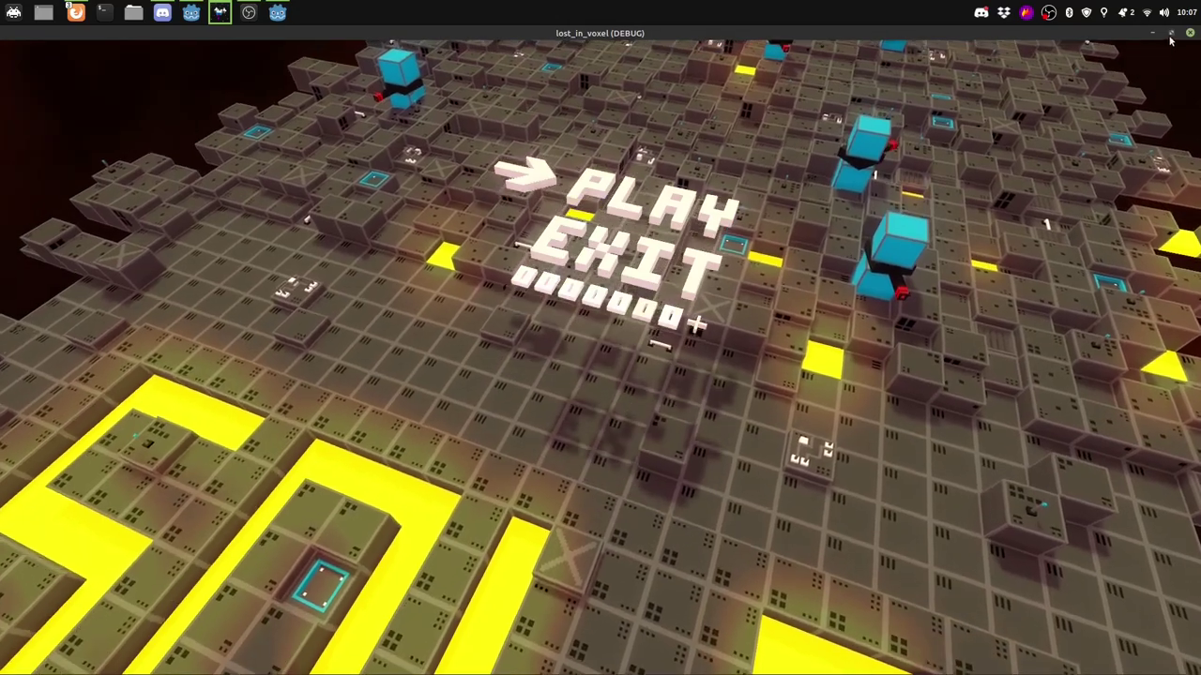
# - Un-maximize the lost_in_voxel window with Super+Down so it floats over the editor
pyautogui.press('super+Down')
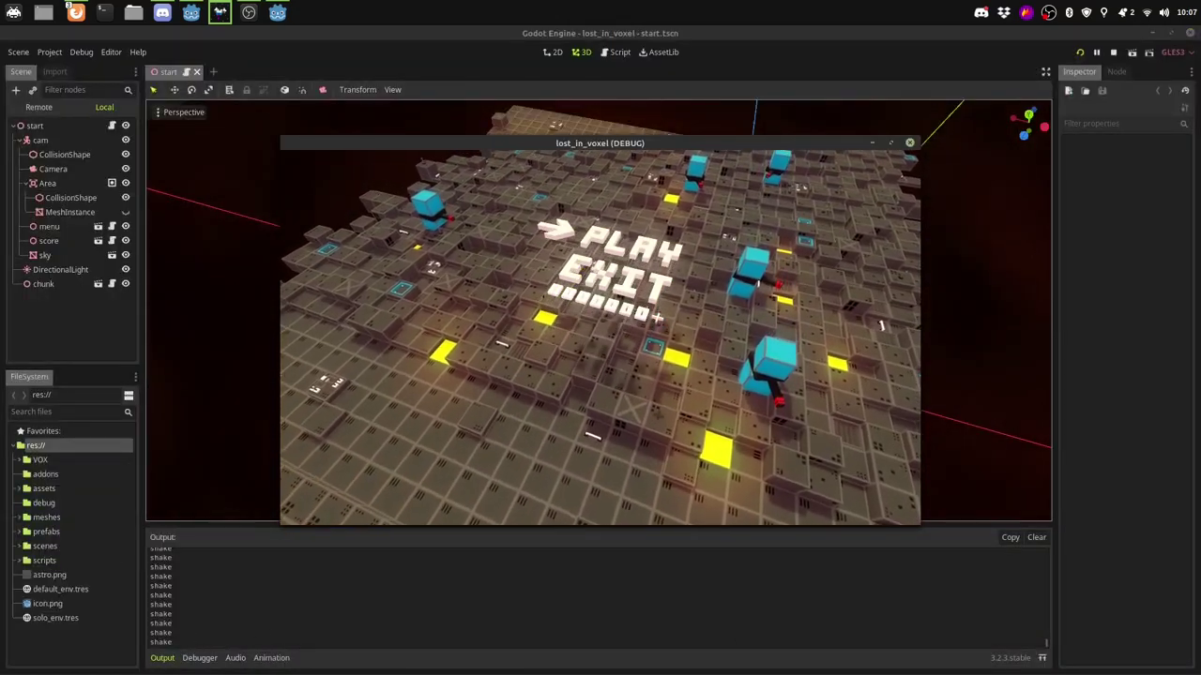